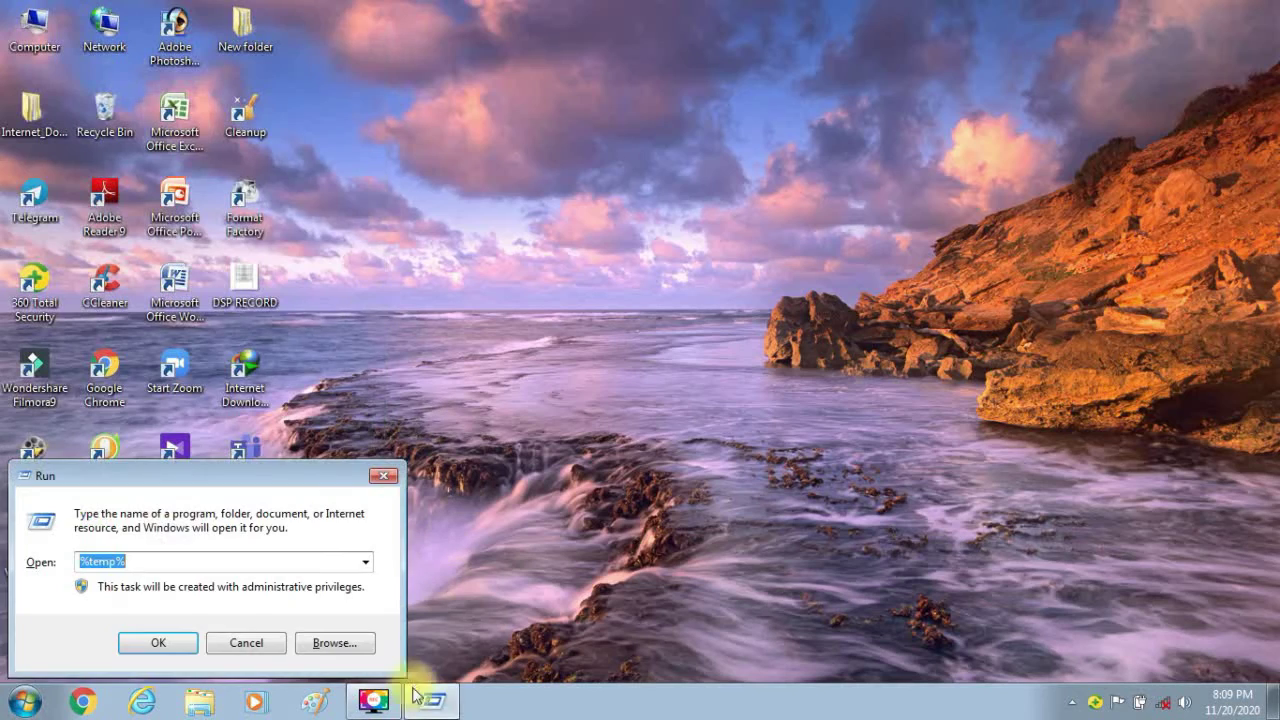
Enter %temp% in the Run dialog and pin the Run program to the taskbar
text(%temp%)
right_click(430, 692)
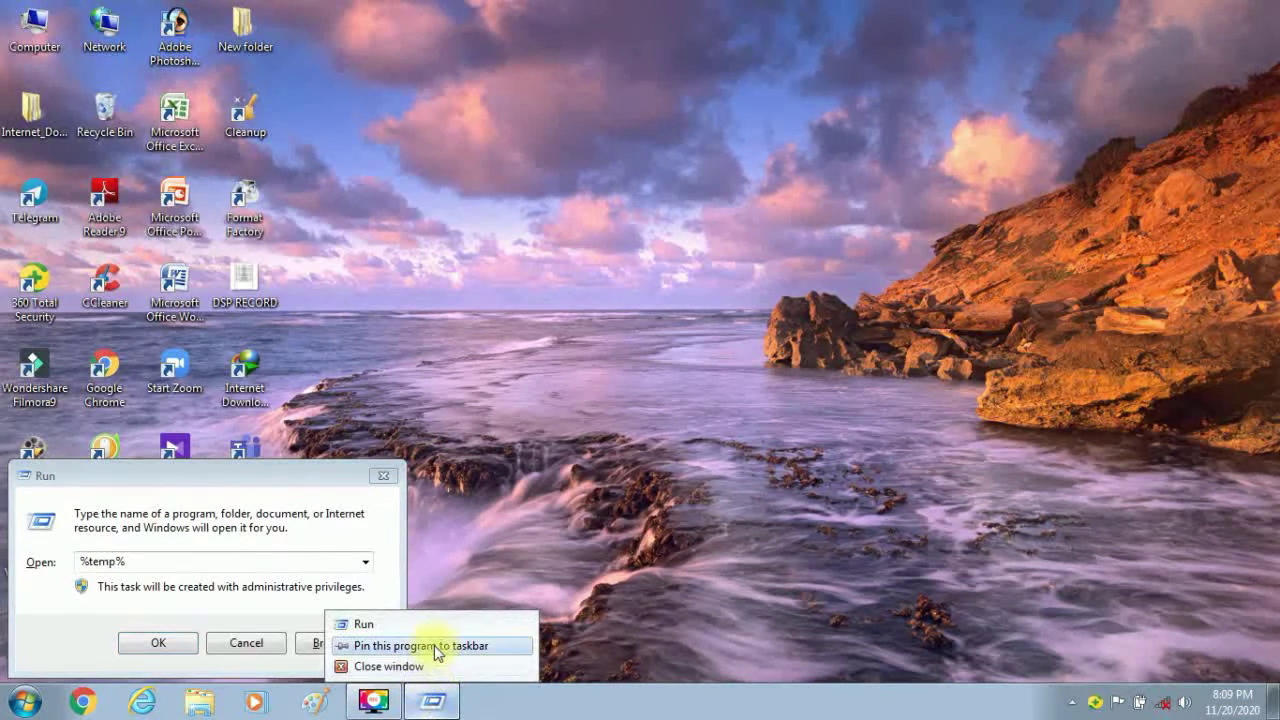
click(426, 647)
Run the %temp% command to open the user's Temp folder and maximize its window
click(297, 479)
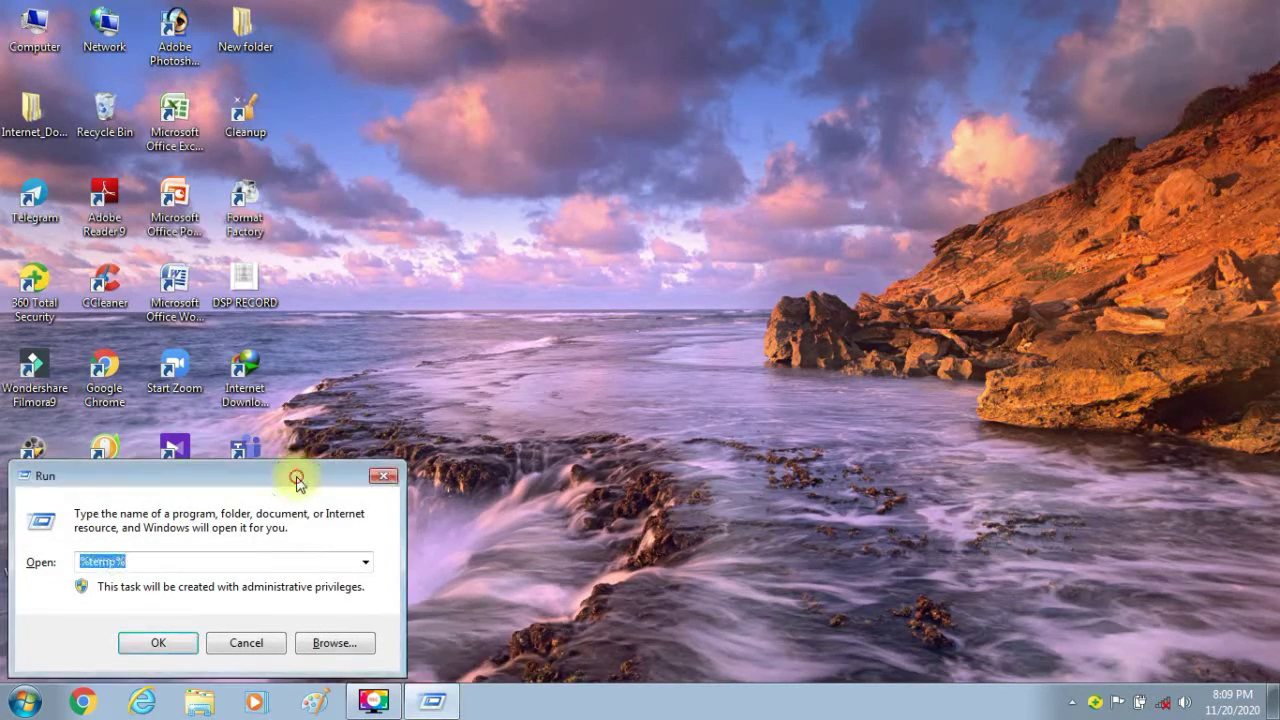
click(365, 562)
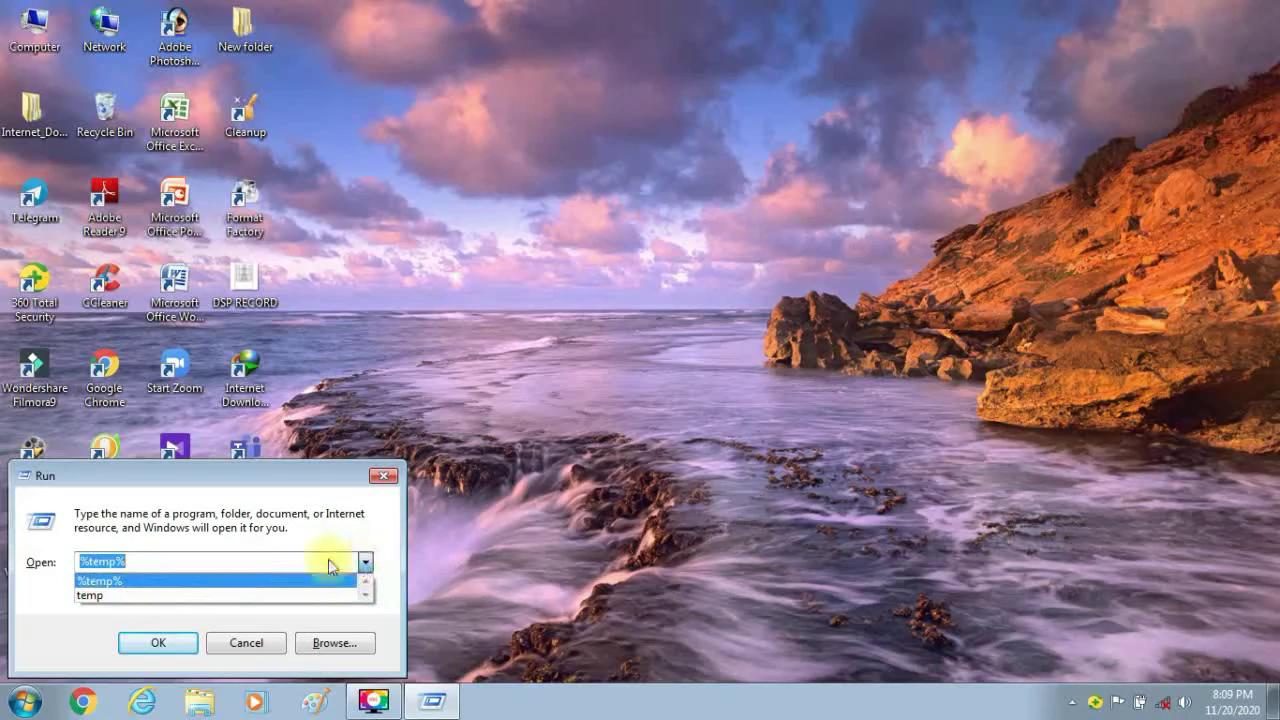
click(166, 574)
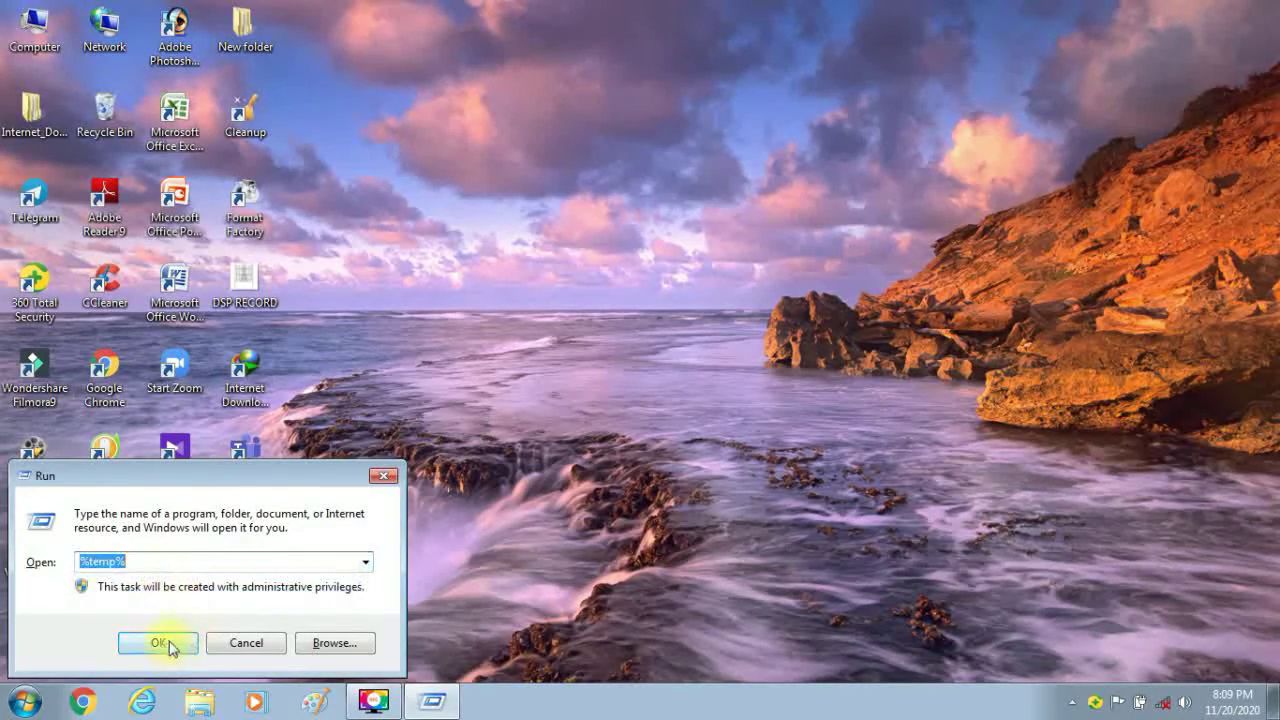
click(166, 642)
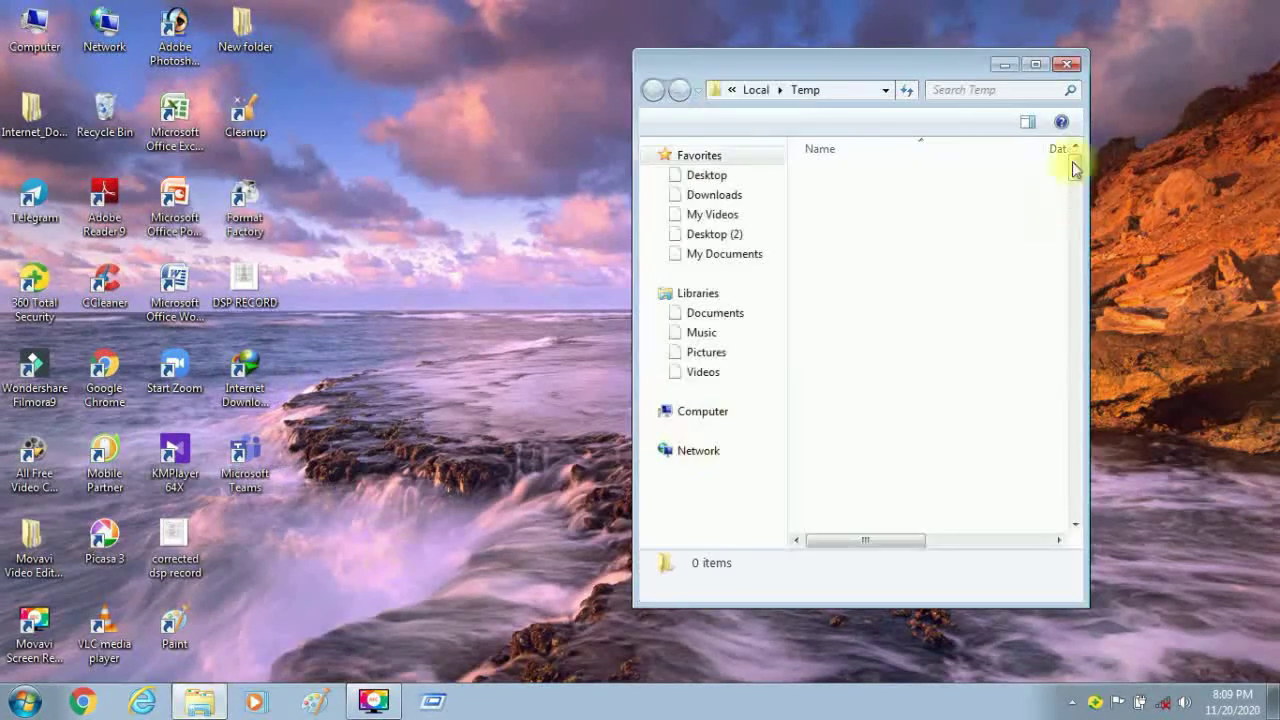
click(1034, 63)
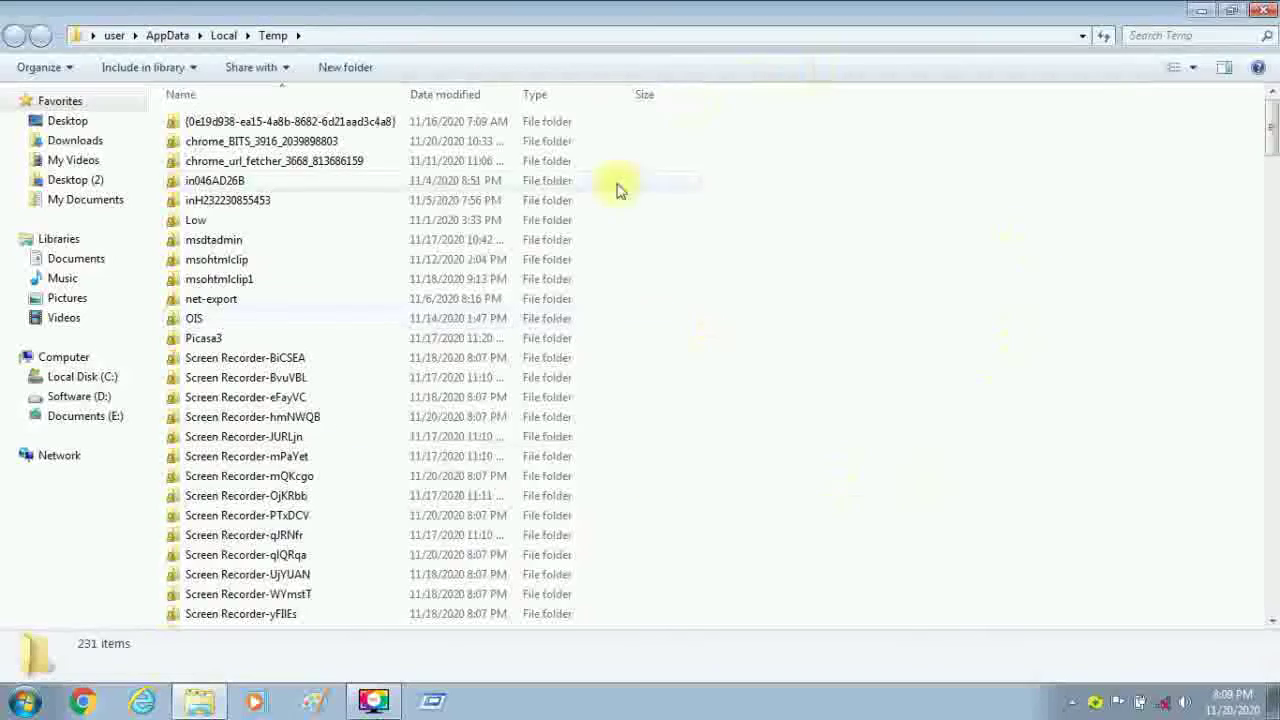
Delete all items in the user's Temp folder, skipping the files that are in use
drag(1272, 120, 1272, 568)
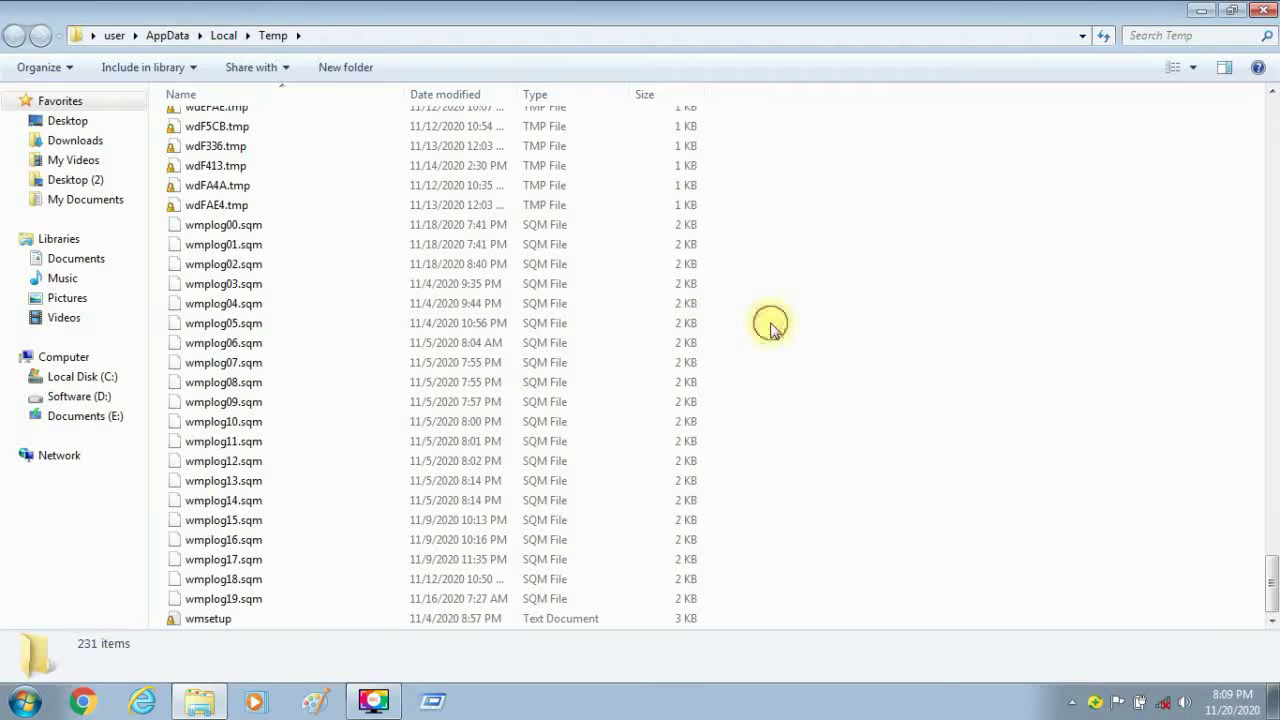
key(ctrl+a)
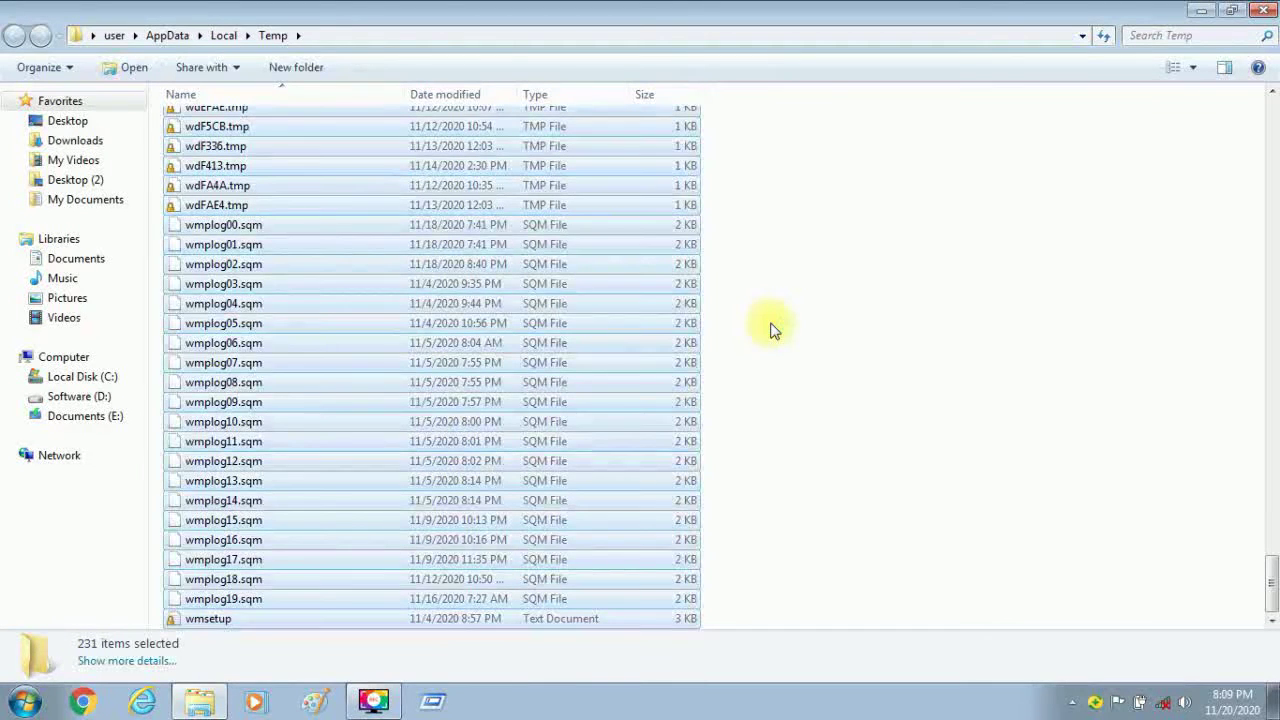
right_click(628, 276)
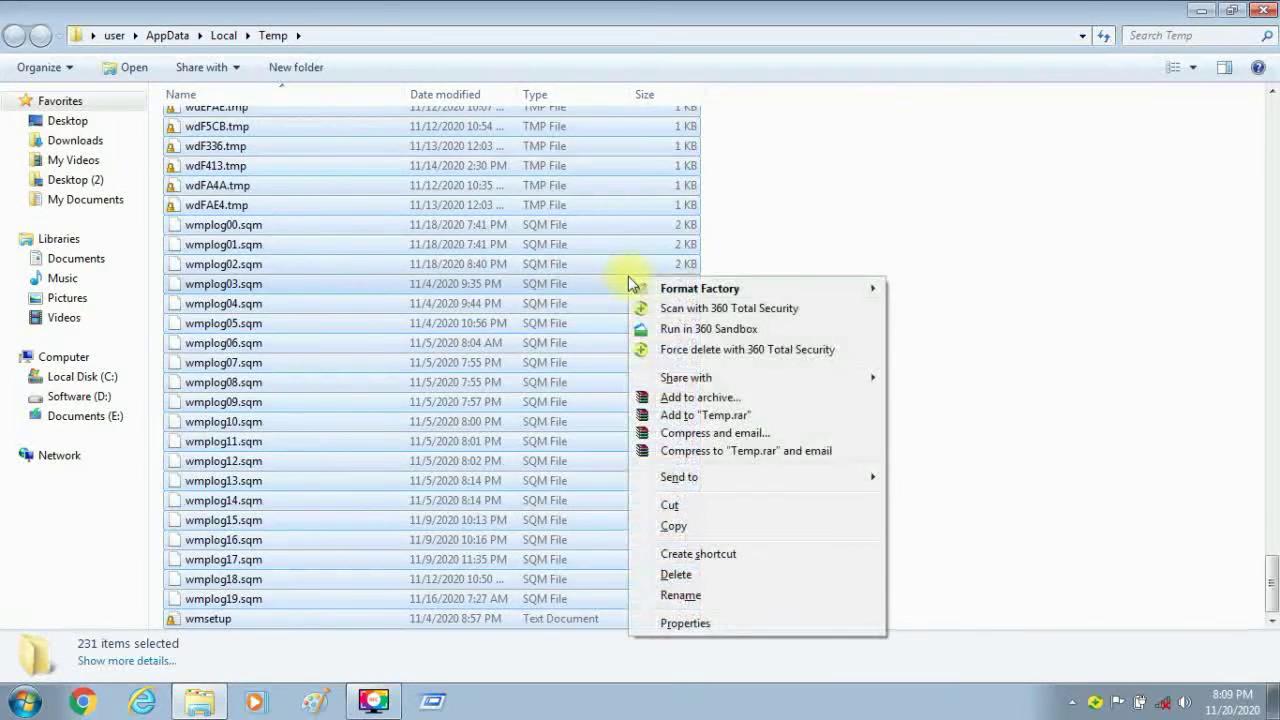
click(689, 577)
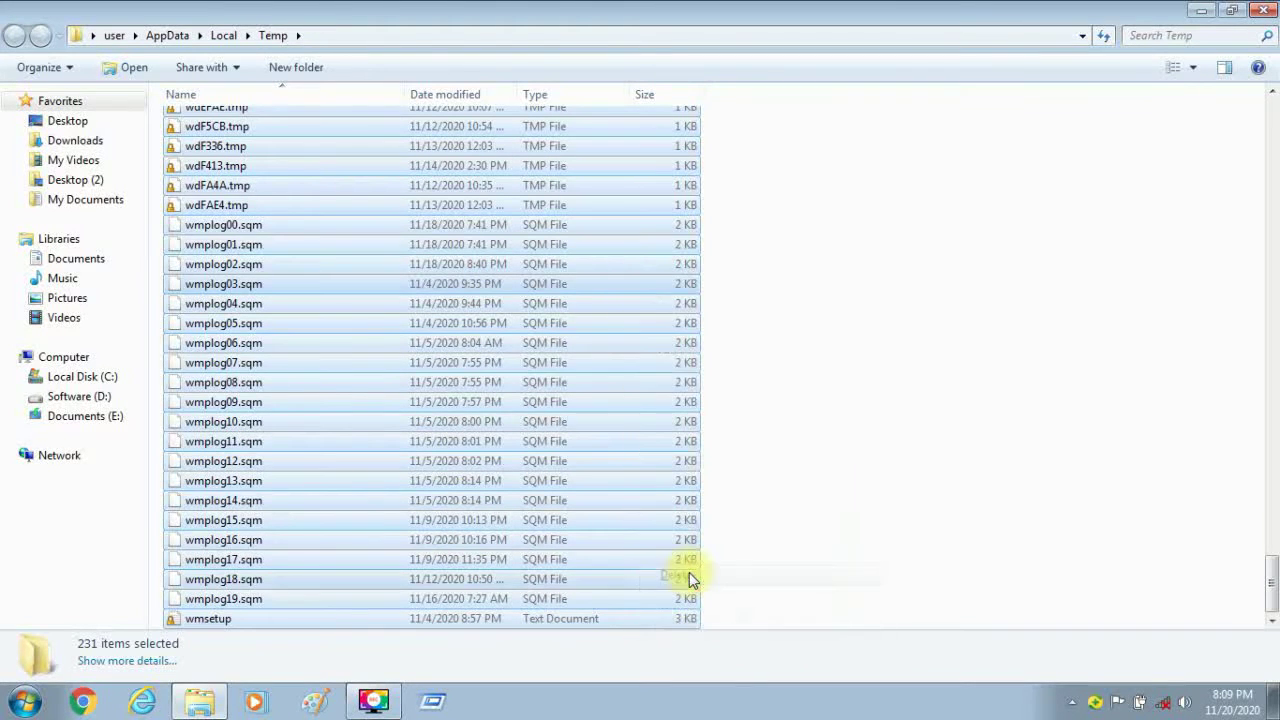
click(736, 368)
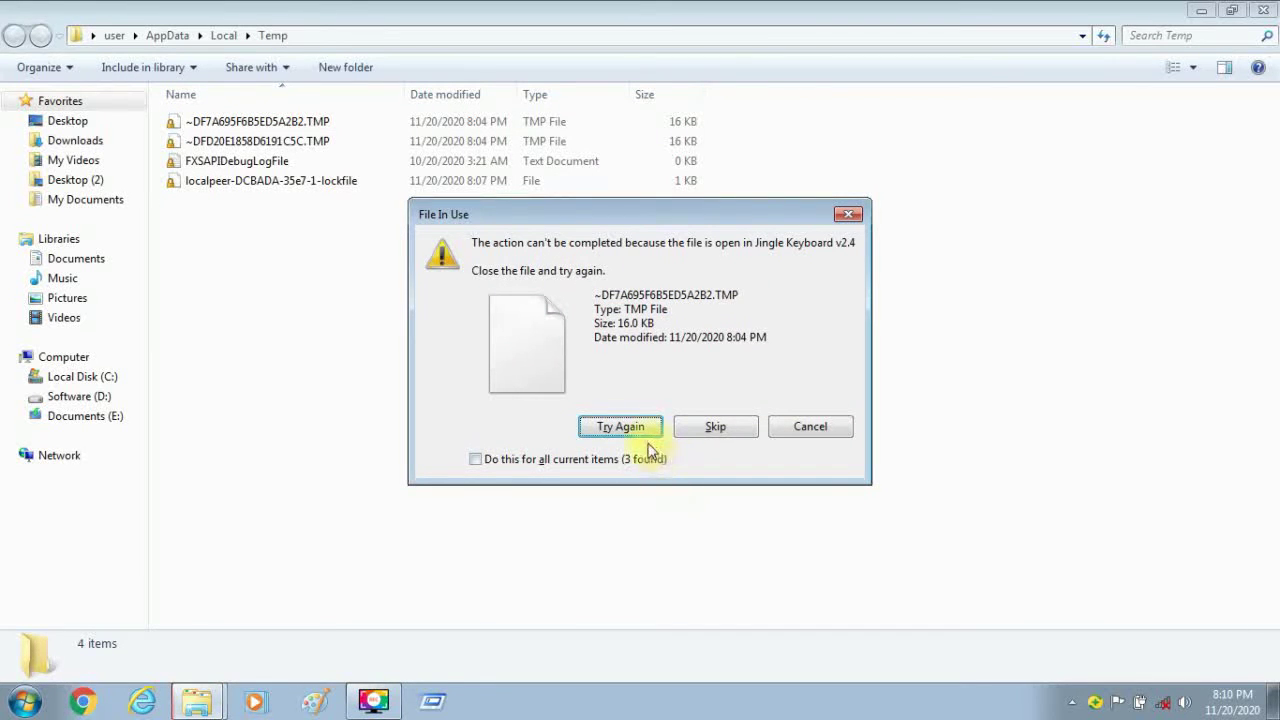
click(488, 459)
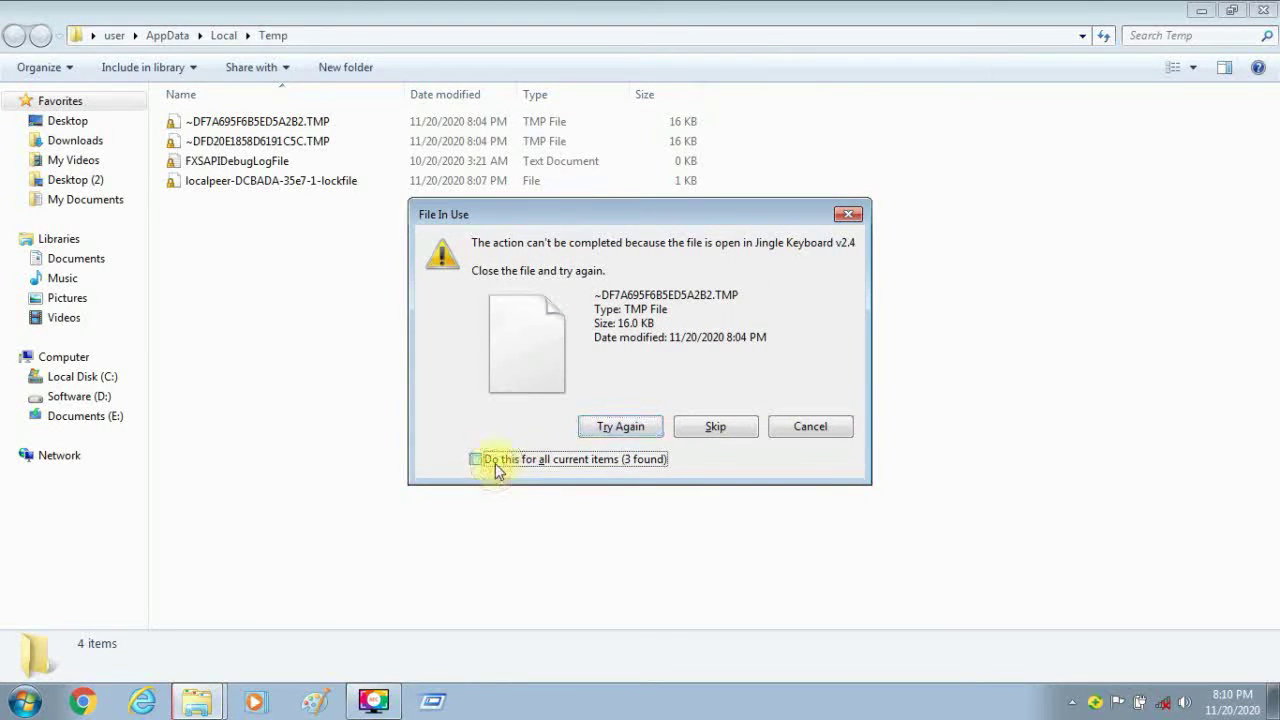
click(700, 435)
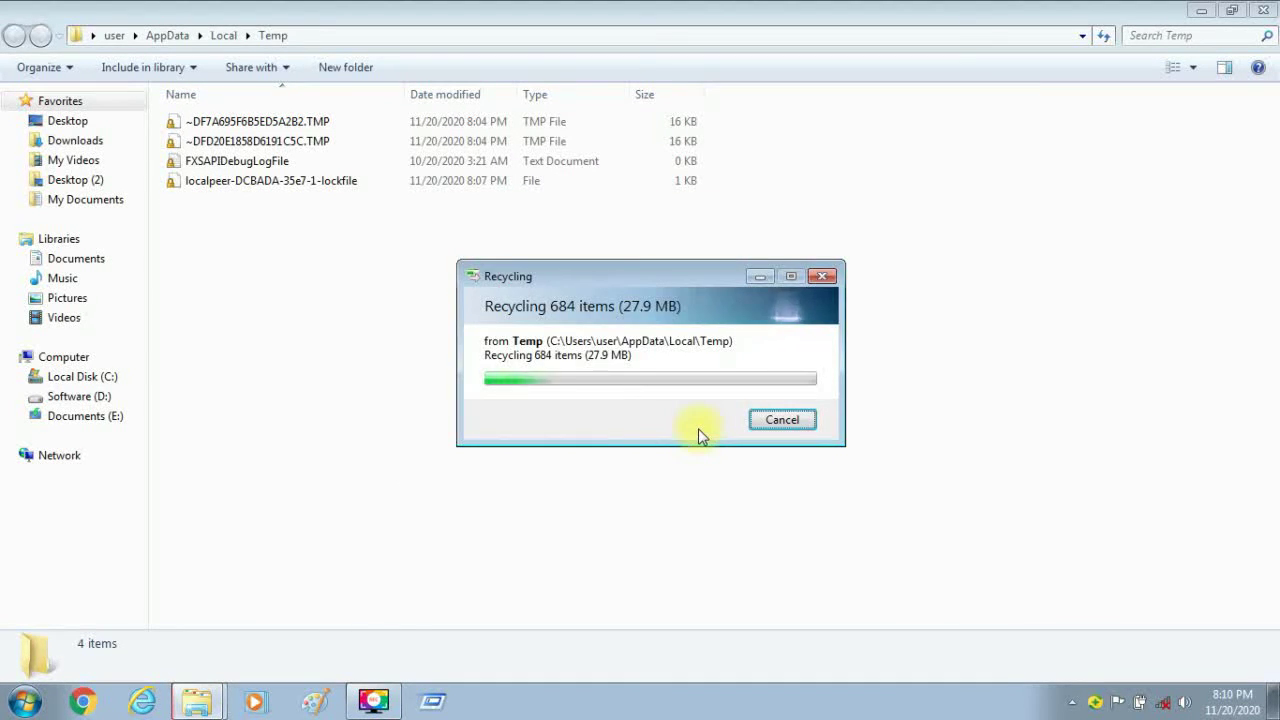
Refresh the Temp folder, view its parent Local folder and close the window
right_click(698, 430)
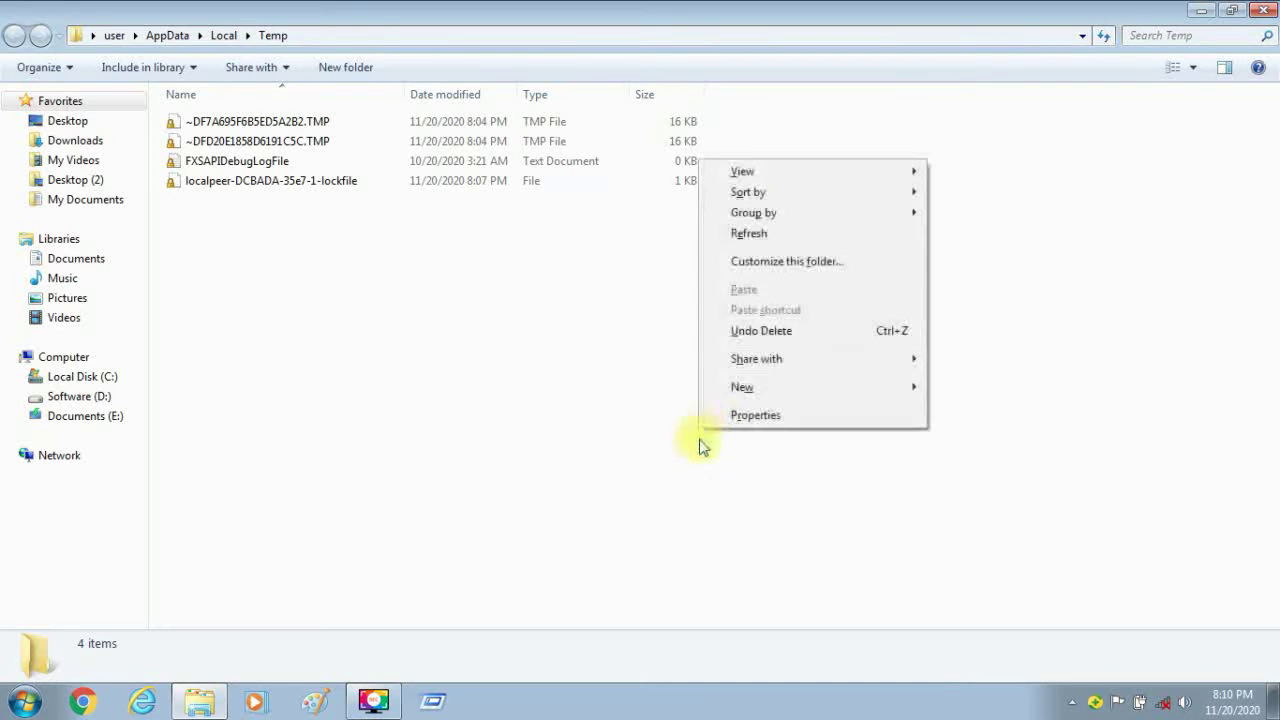
click(758, 233)
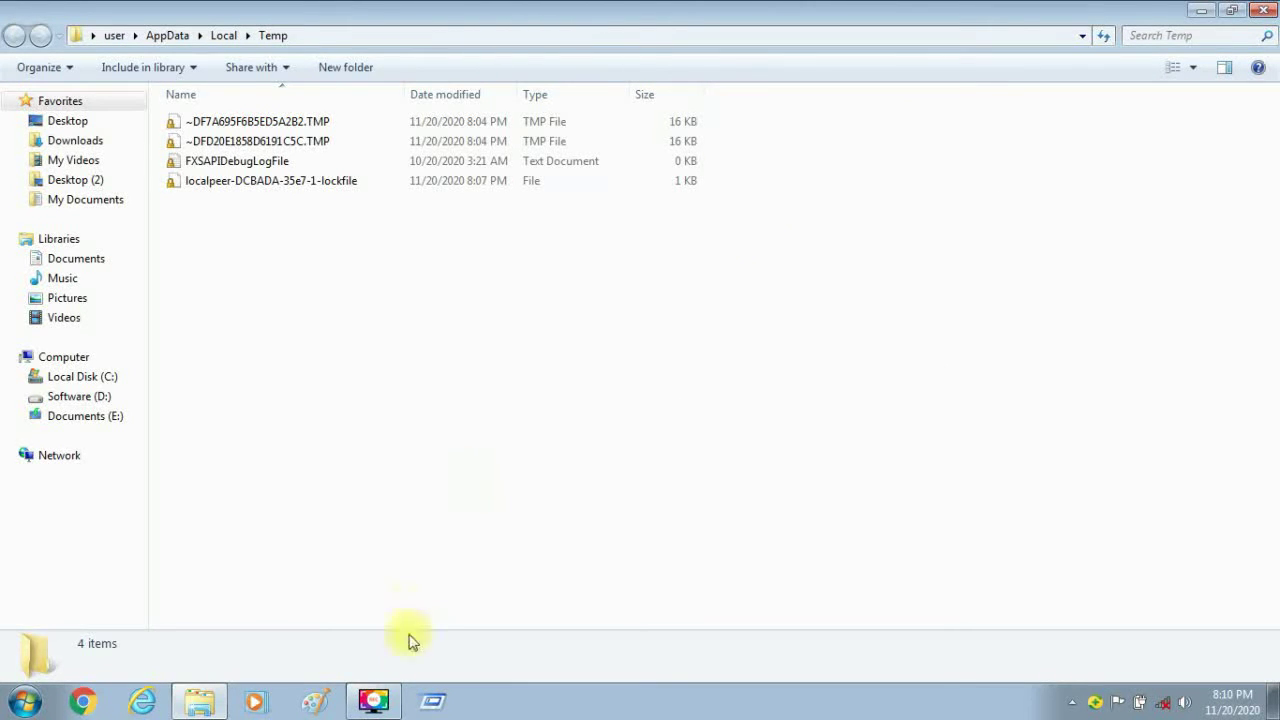
click(223, 35)
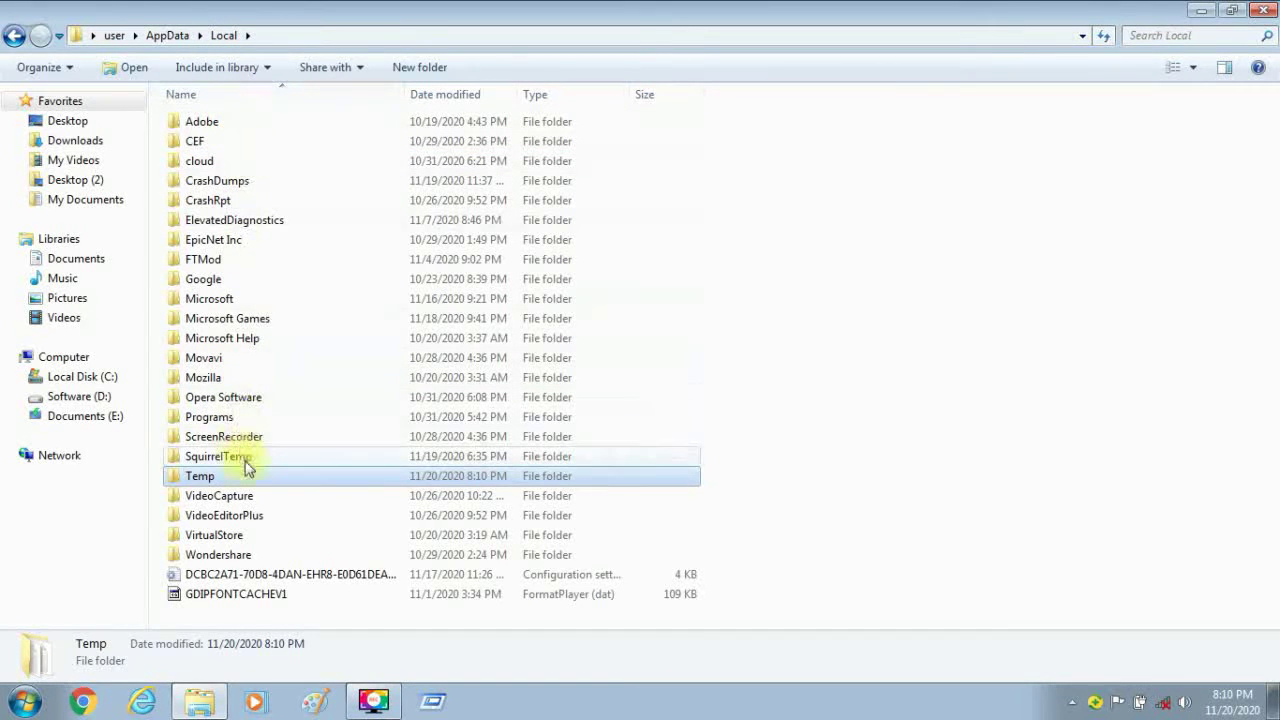
click(1263, 10)
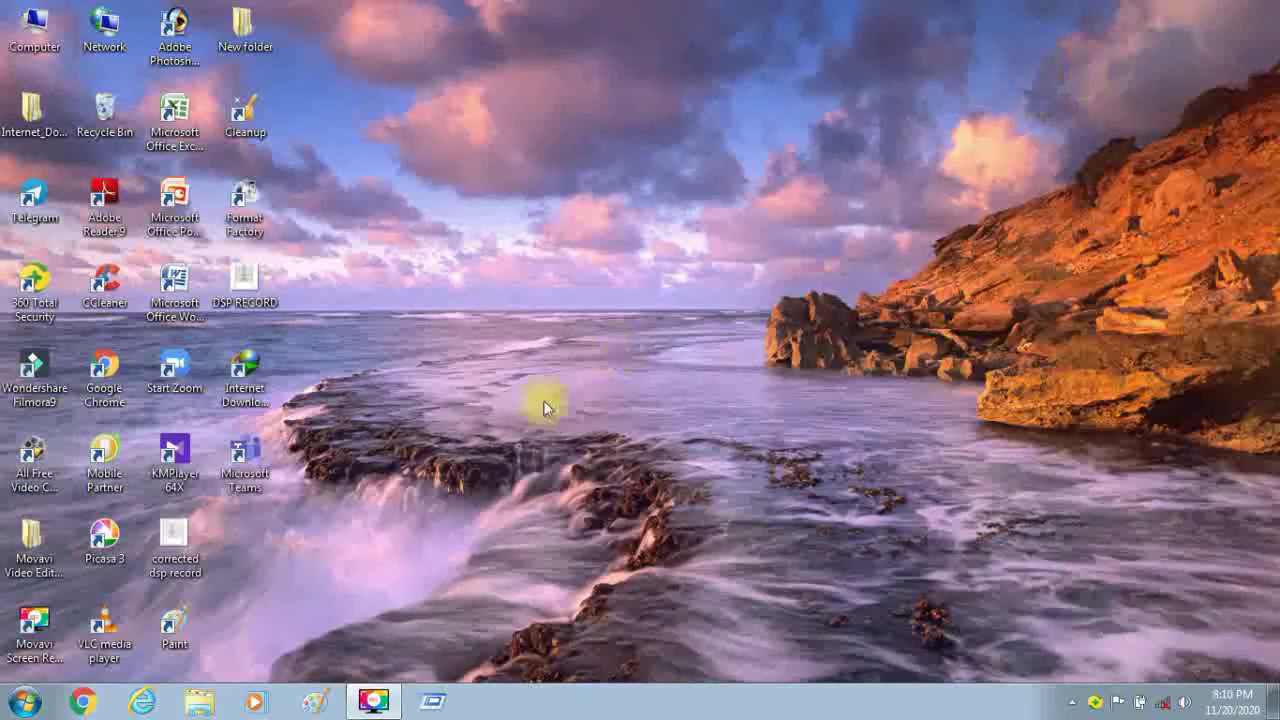
Run the temp command from the pinned Run program to open the Windows Temp folder
click(430, 700)
click(368, 562)
click(314, 595)
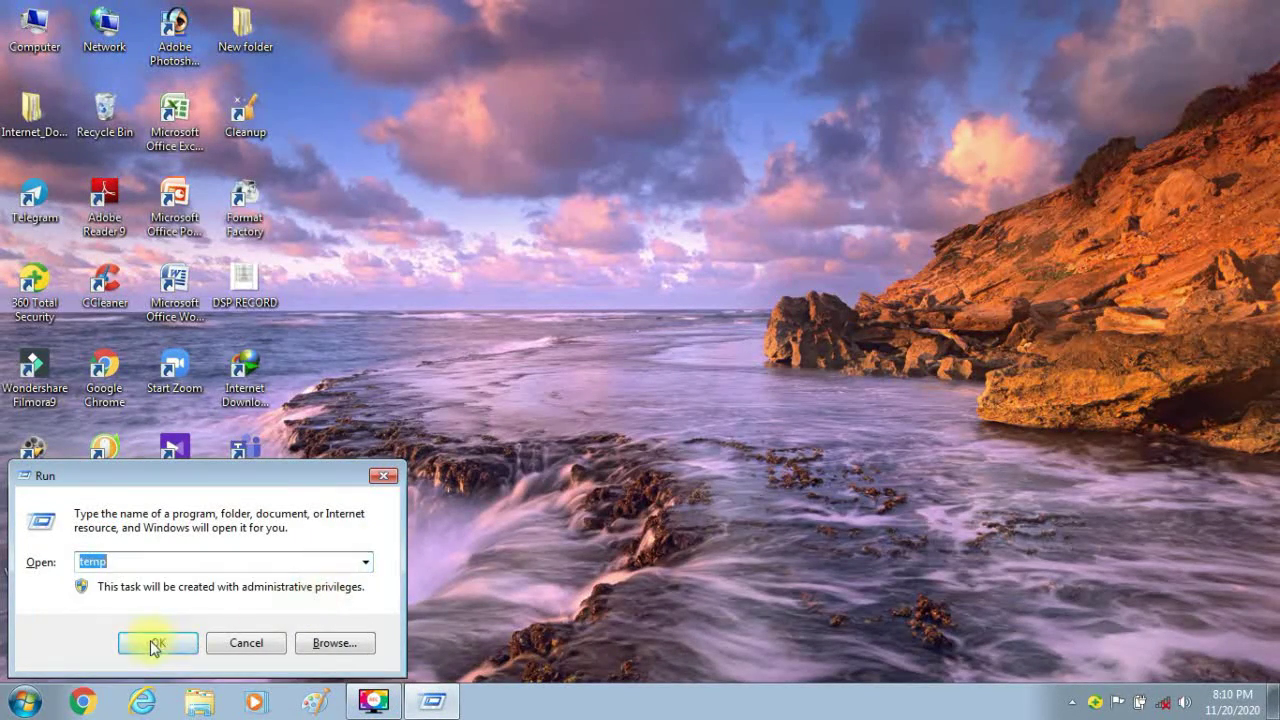
click(156, 642)
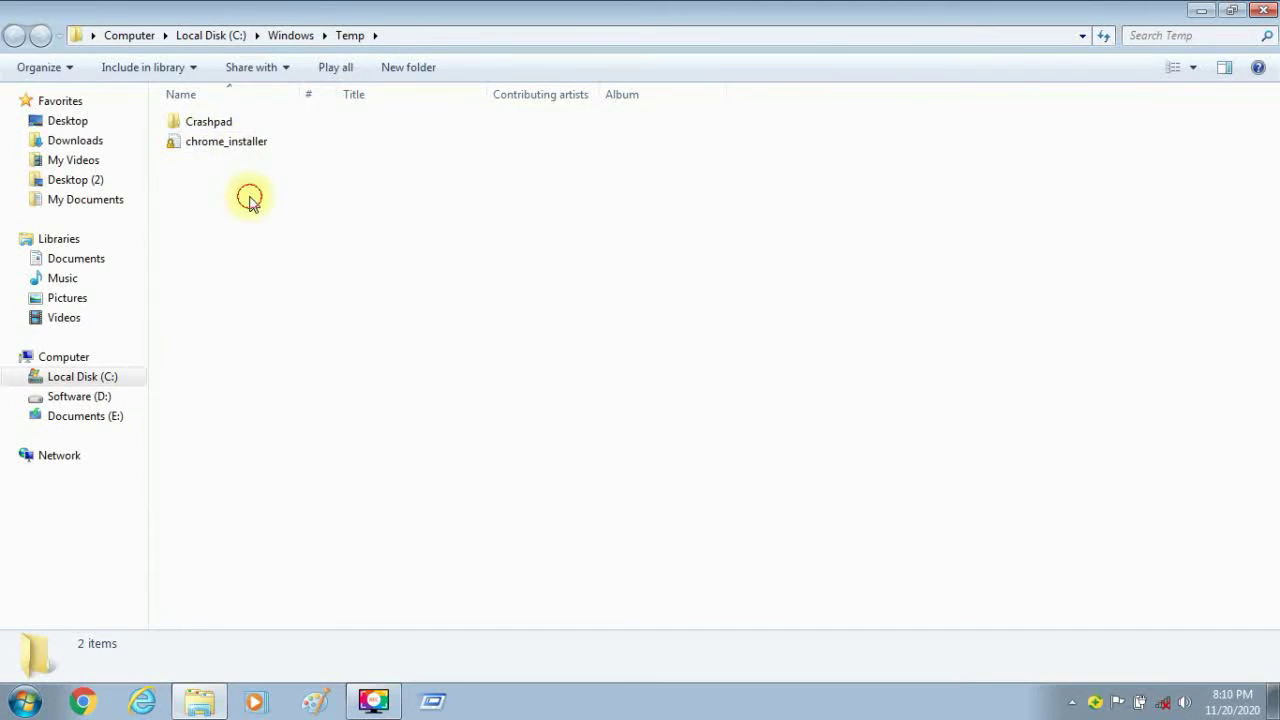
Permanently delete the Crashpad folder and the chrome_installer file from the Windows Temp folder
drag(249, 197, 255, 93)
key(shift+Delete)
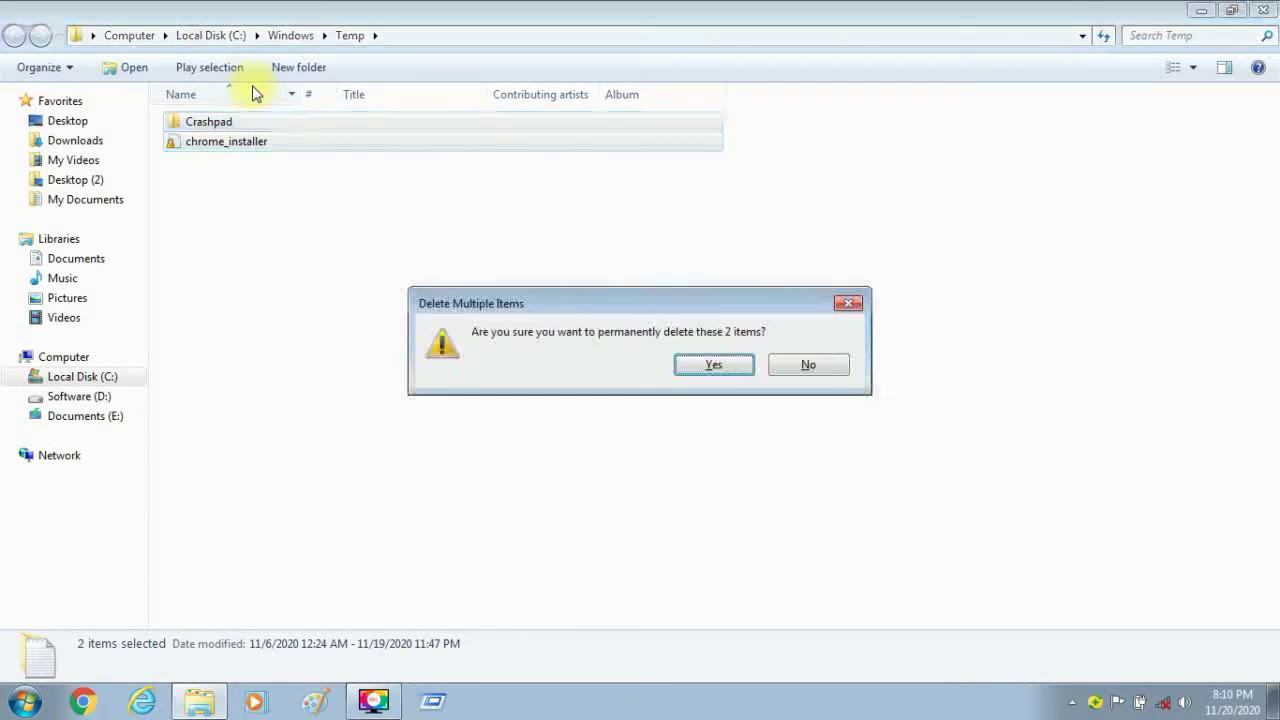
key(Return)
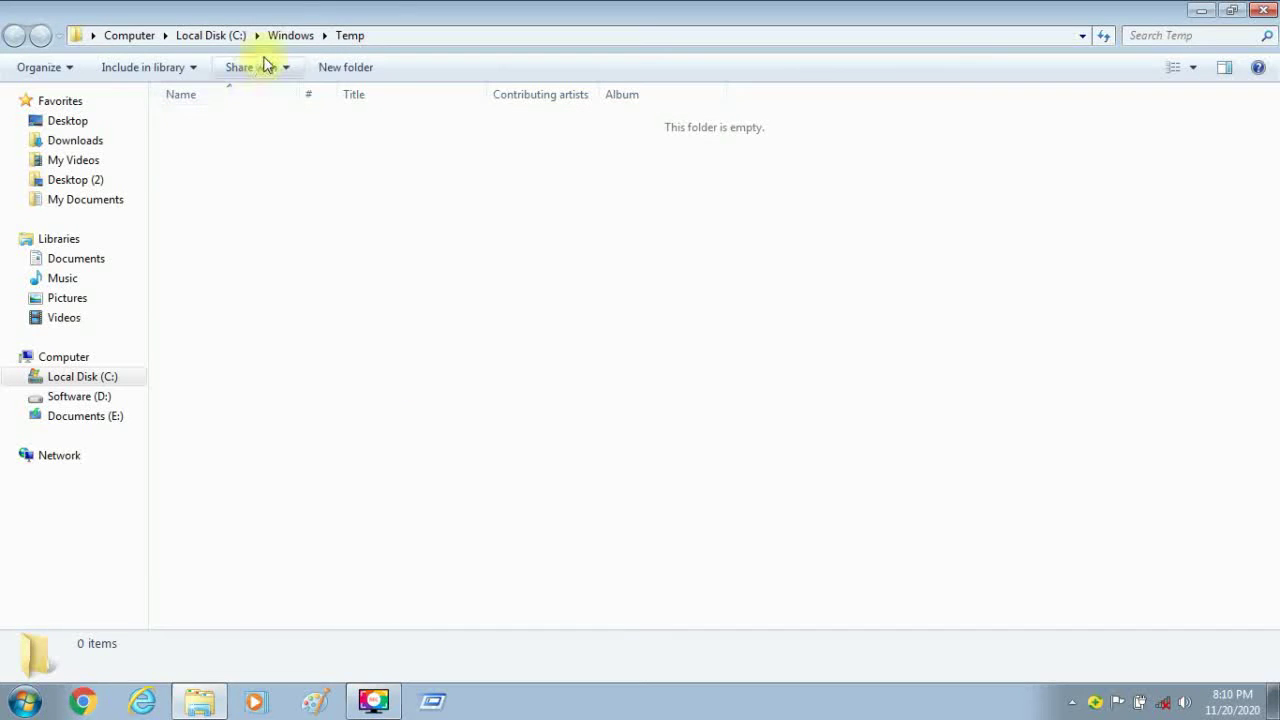
Open the Prefetch folder inside the Windows folder and delete all of its contents
click(291, 40)
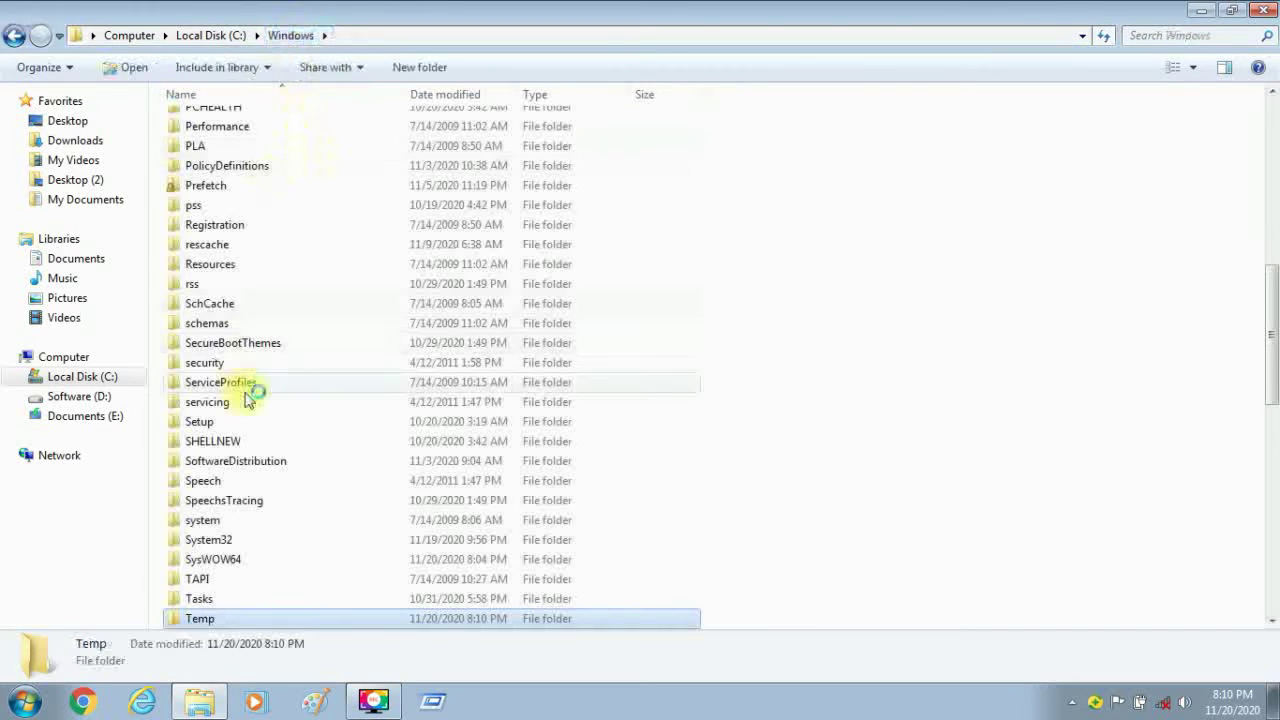
double_click(212, 188)
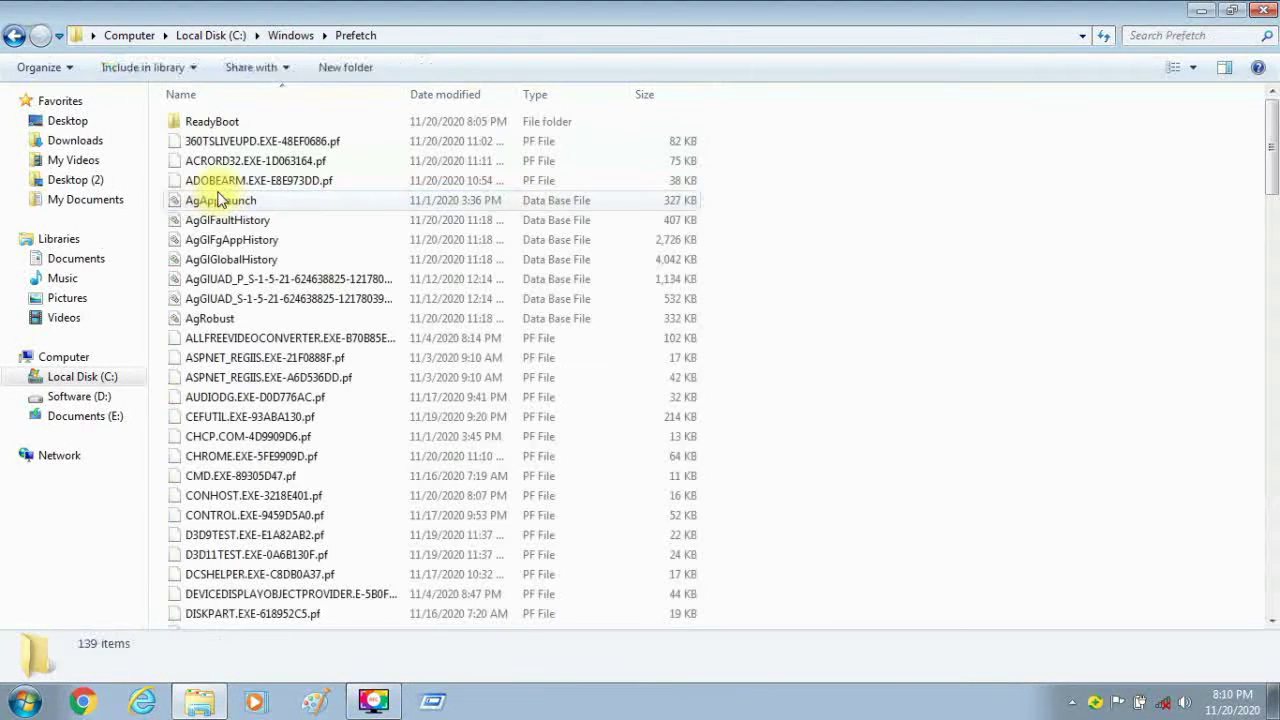
key(ctrl+a)
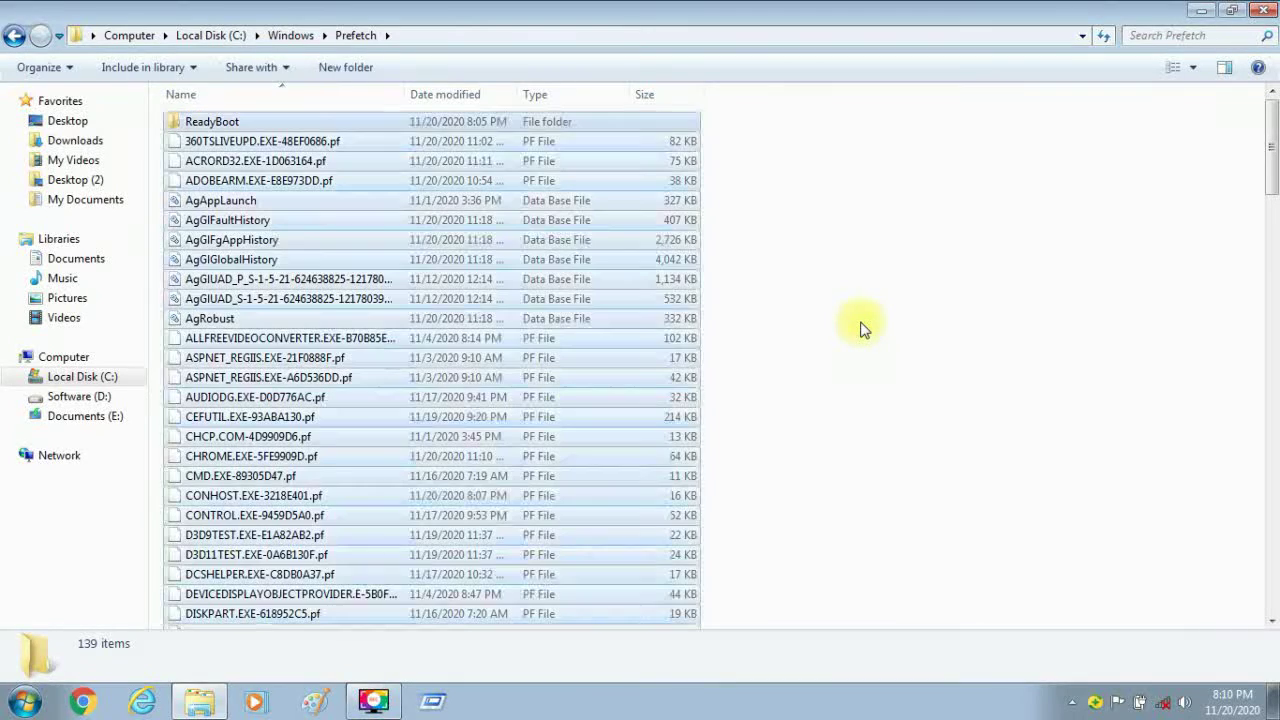
key(Delete)
key(Return)
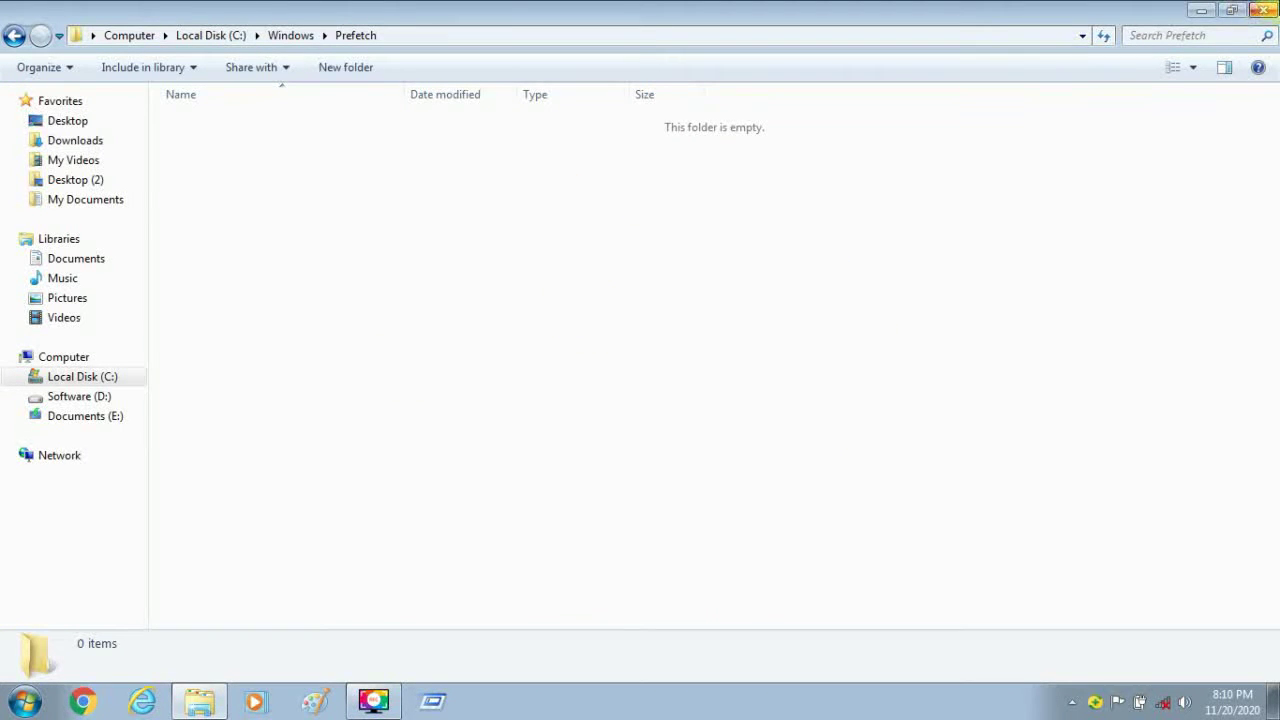
Close the Prefetch folder window and refresh the desktop
click(1263, 10)
right_click(899, 214)
click(925, 235)
Open Computer and bring up the properties of Local Disk (C:)
double_click(10, 12)
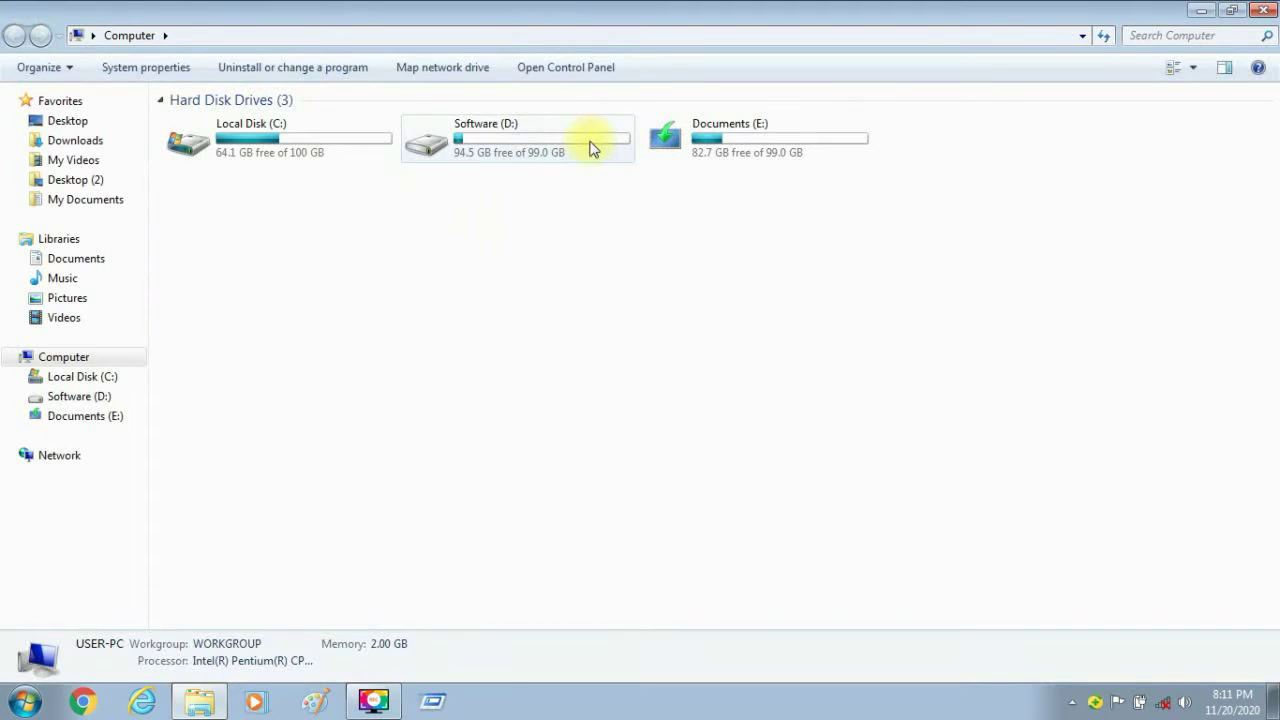
click(322, 142)
right_click(323, 138)
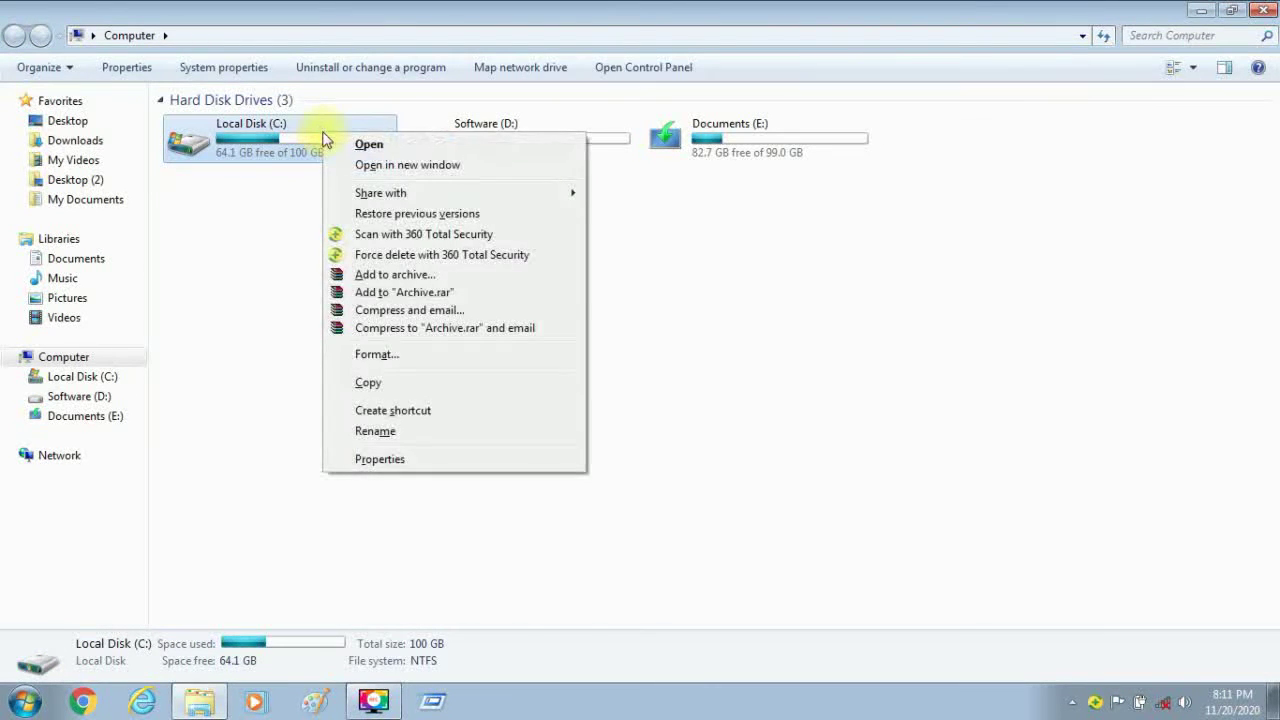
click(426, 461)
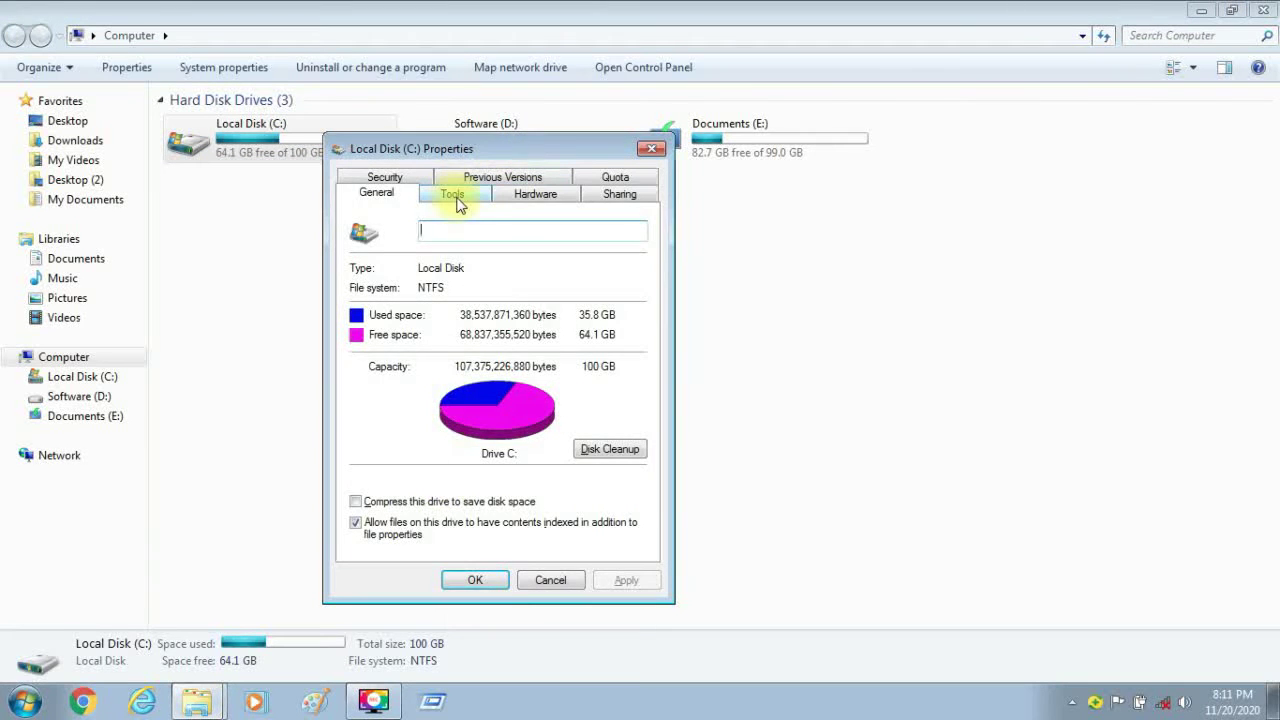
Look through the Tools, Hardware and Sharing settings of drive C: and return to its General properties
click(453, 195)
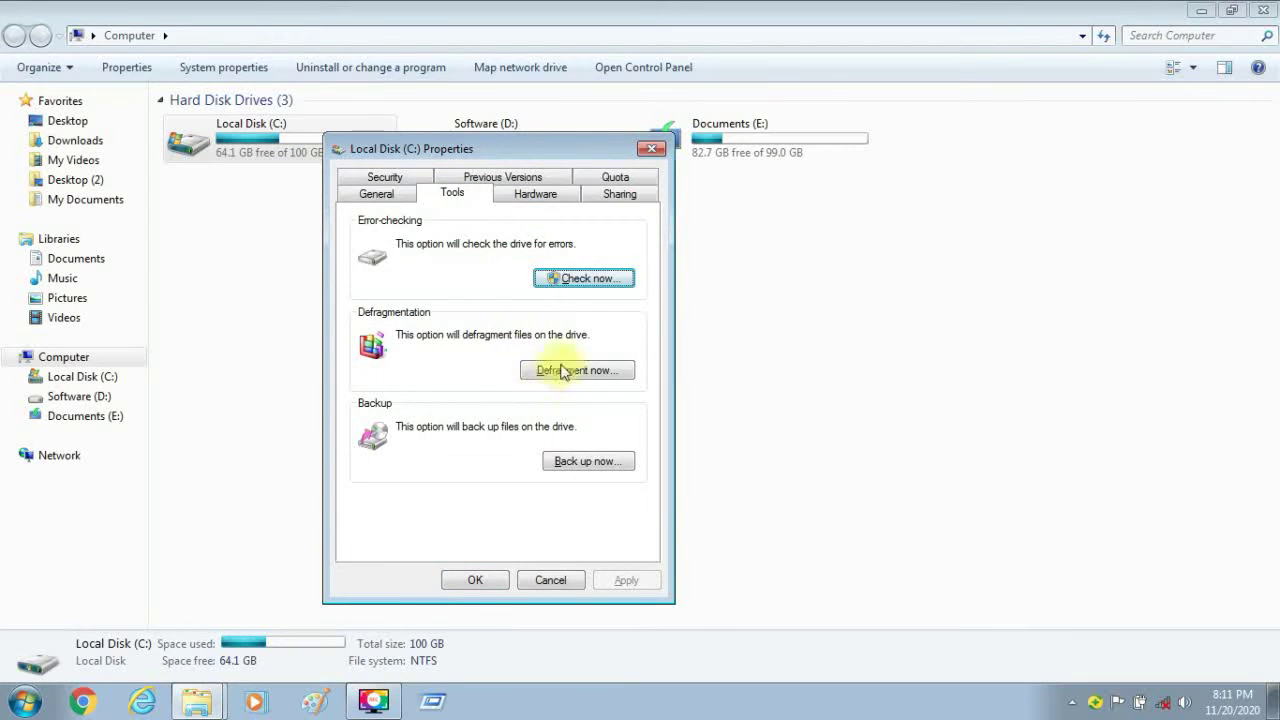
click(556, 190)
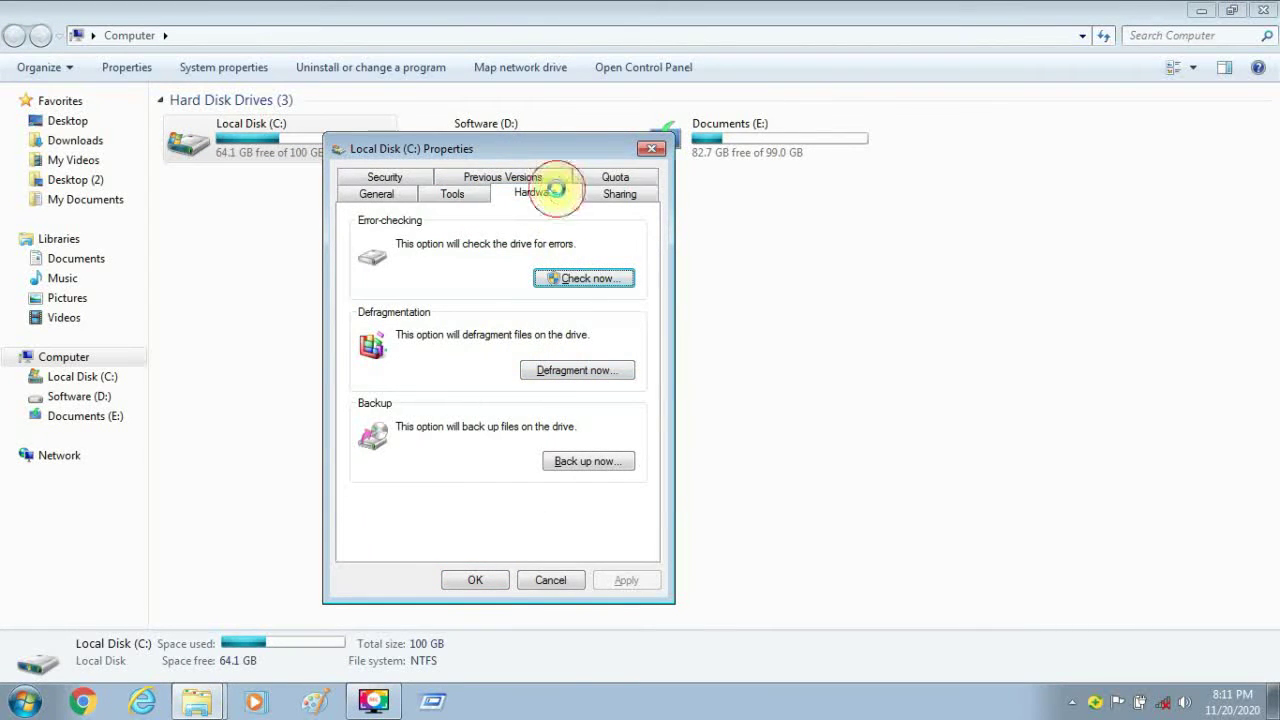
click(618, 192)
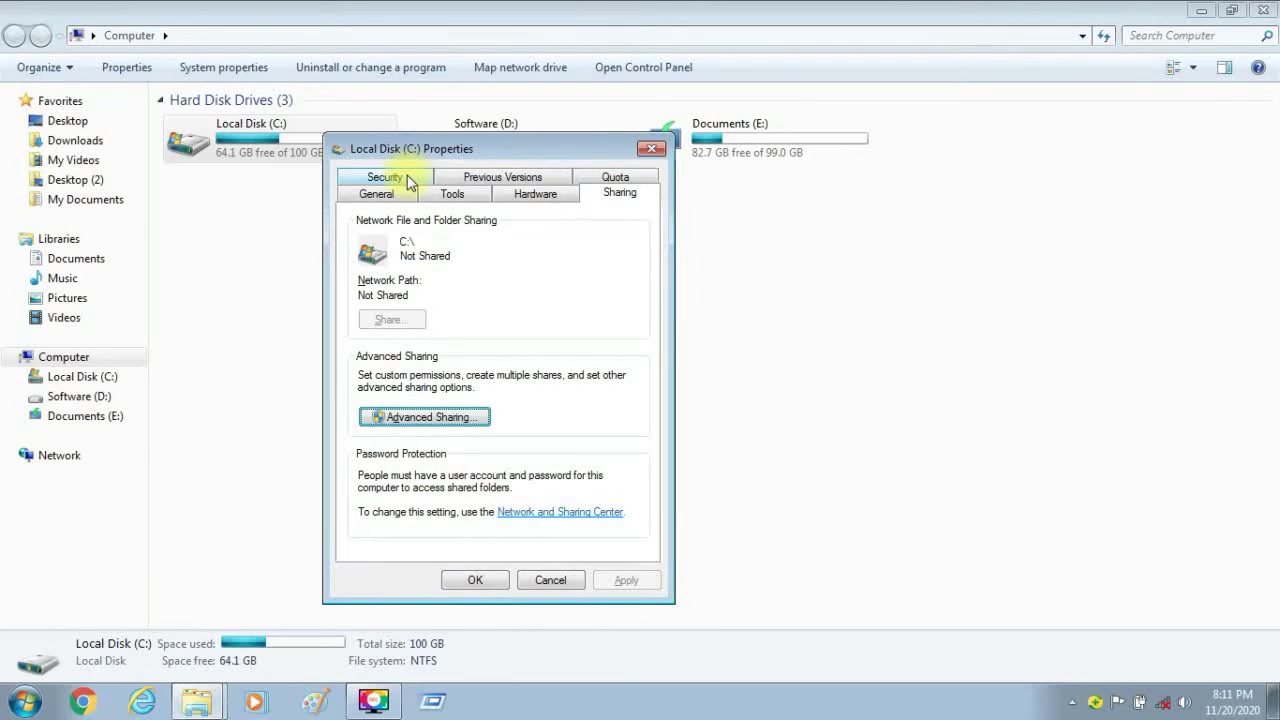
click(380, 194)
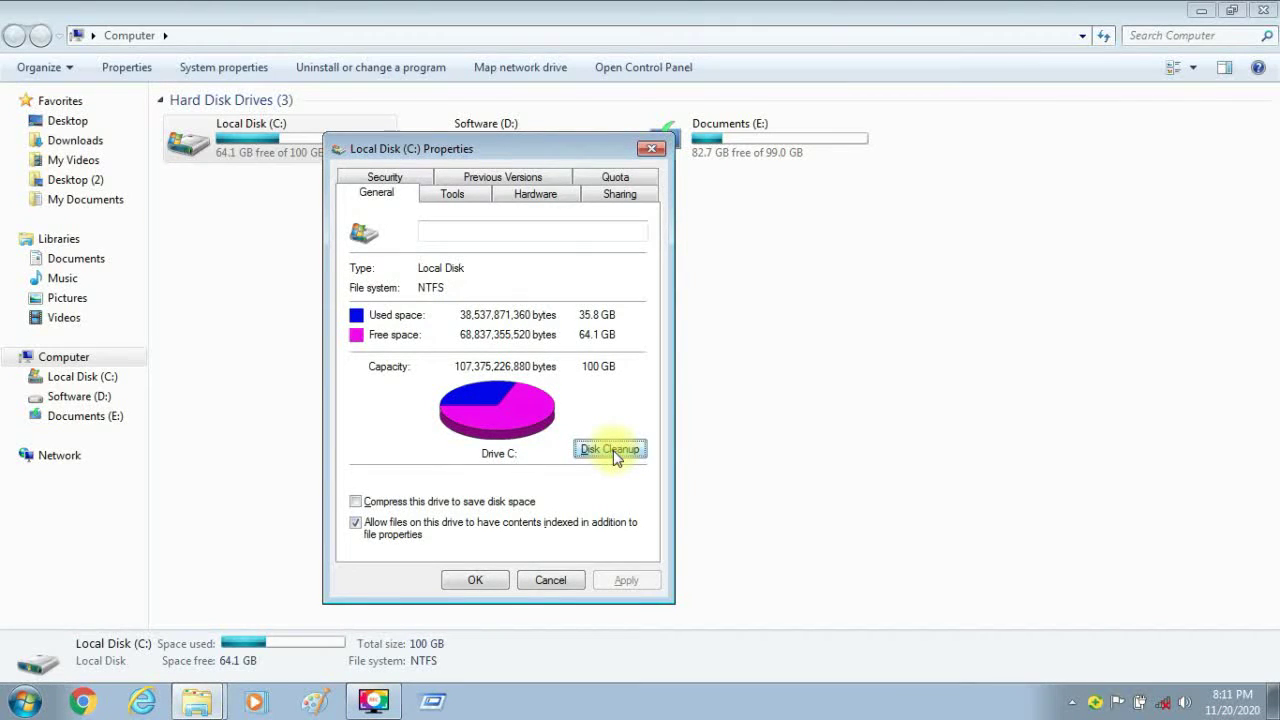
Start Disk Cleanup for C: and include Game Statistics Files, Recycle Bin, Service Pack Backup Files, Temporary files and Temporary Windows installation files
click(610, 449)
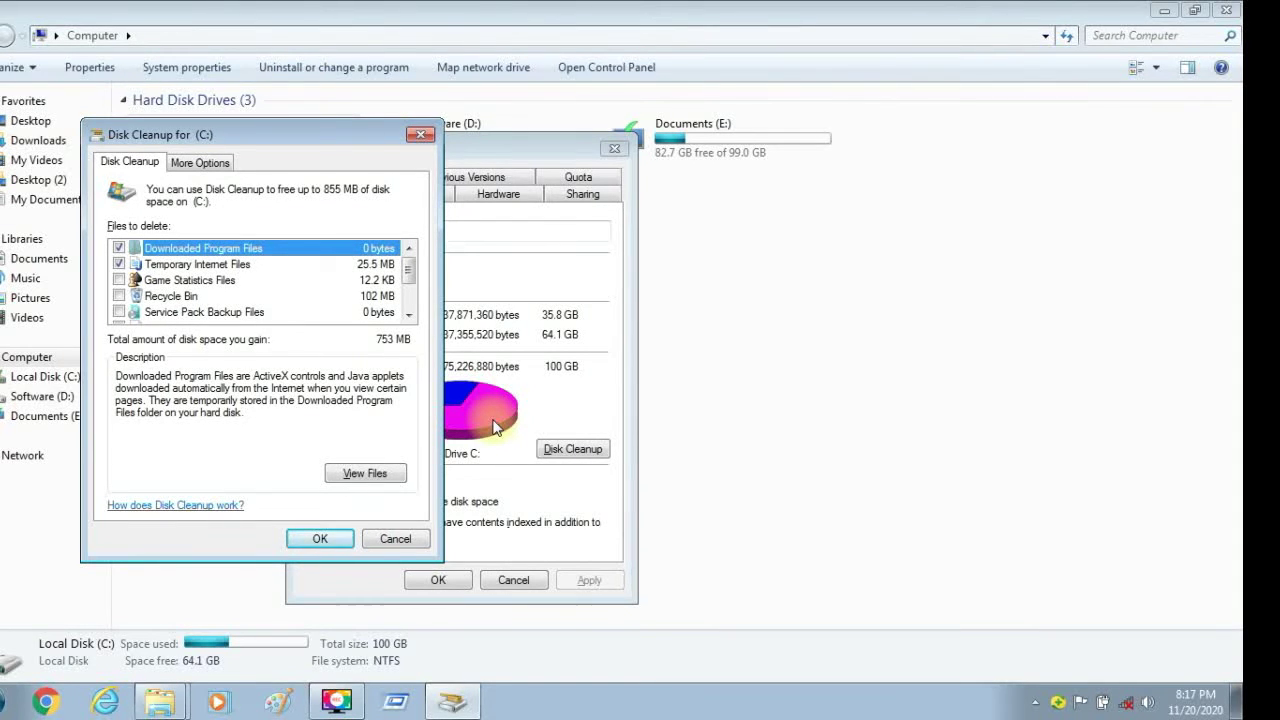
click(119, 280)
click(119, 296)
drag(409, 271, 413, 315)
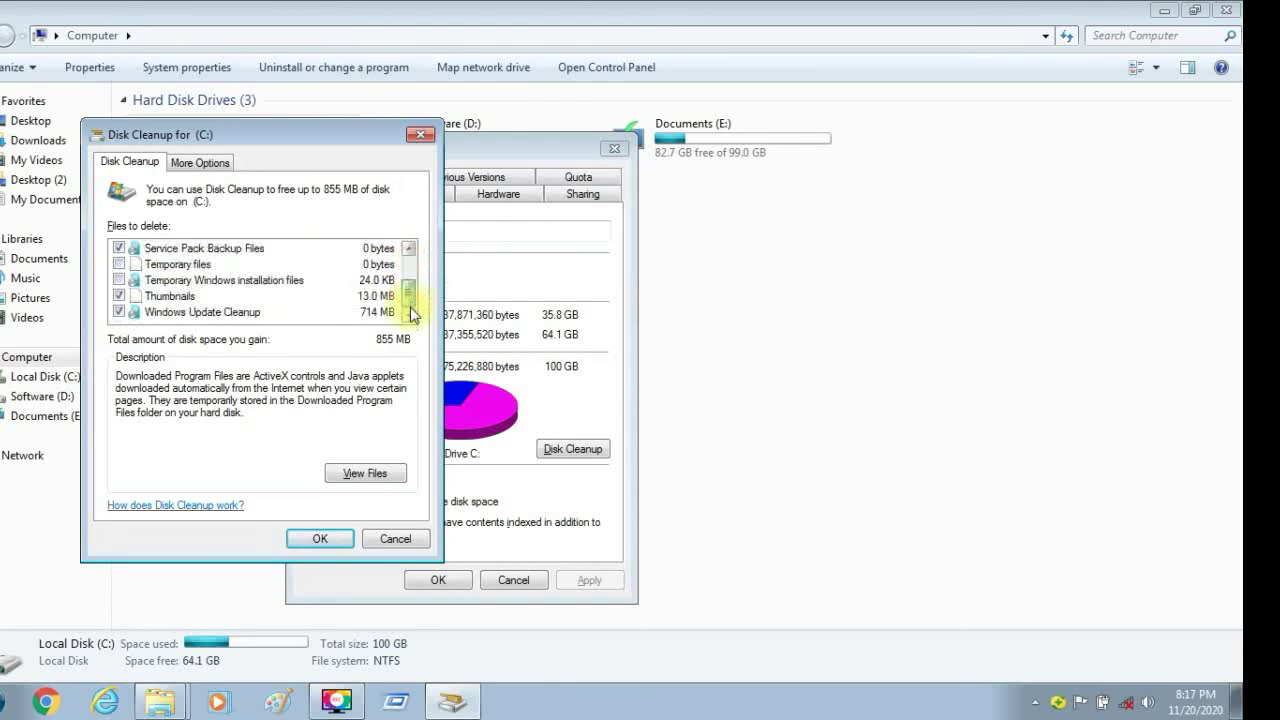
click(119, 264)
click(119, 280)
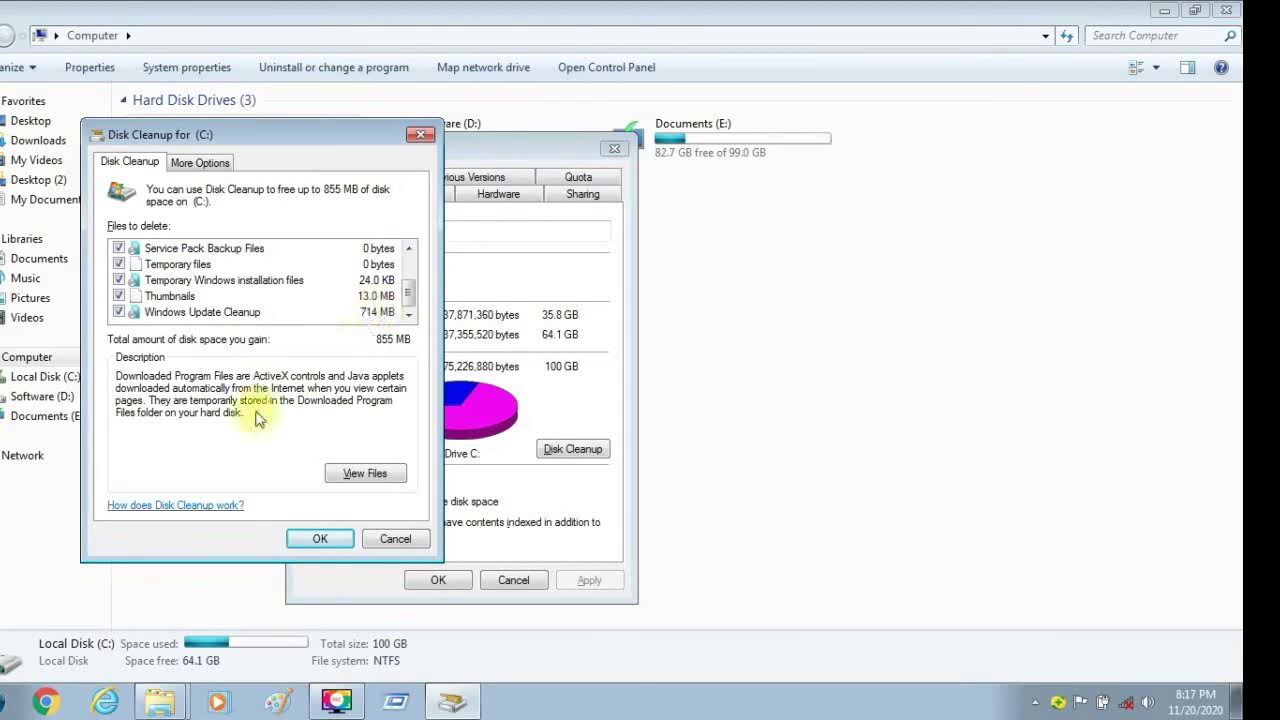
Run Disk Cleanup on C: with the selected file categories and confirm their permanent deletion
click(316, 536)
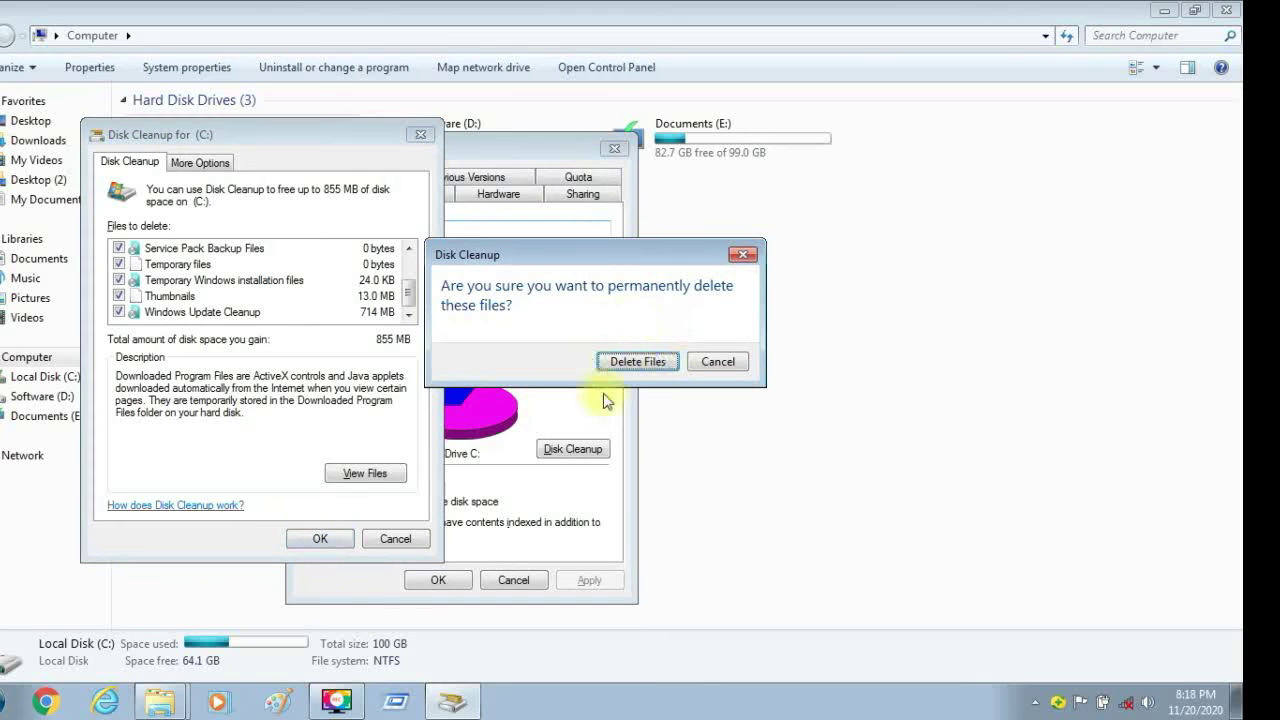
click(660, 362)
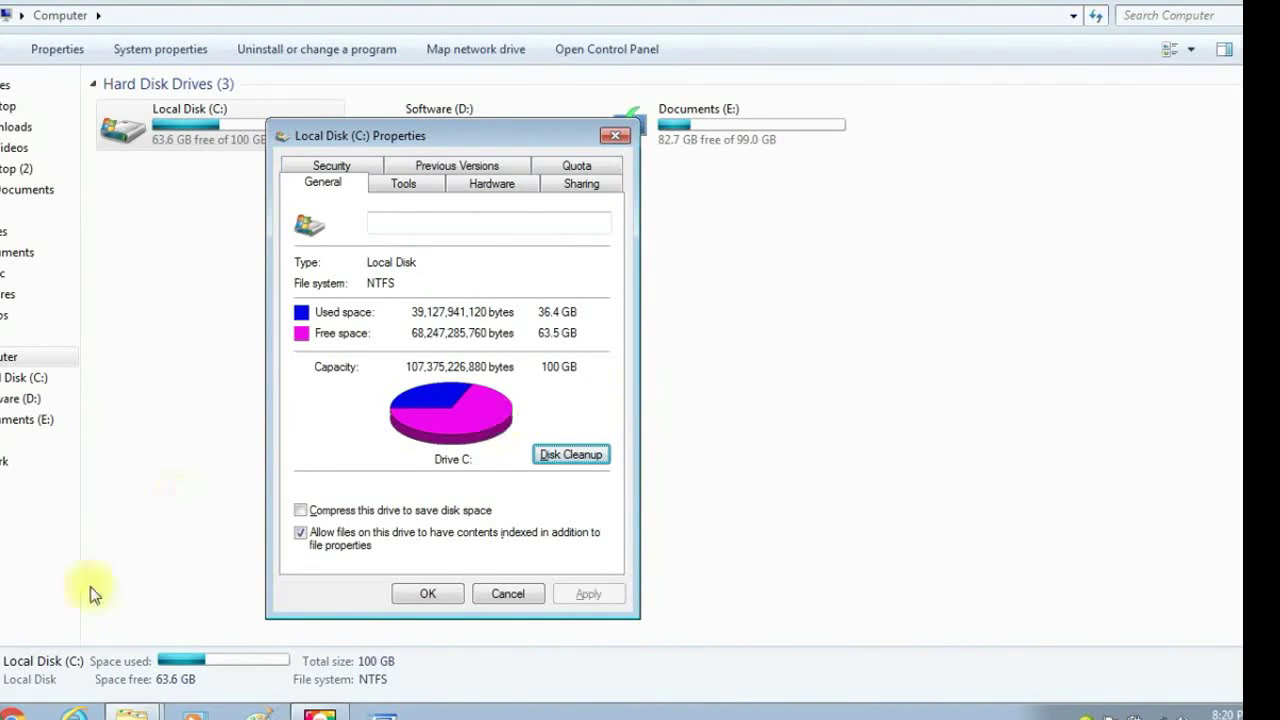
Bring the Local Disk (C:) properties back up, accept them, and close the Computer window
mouse_move(131, 710)
click(154, 648)
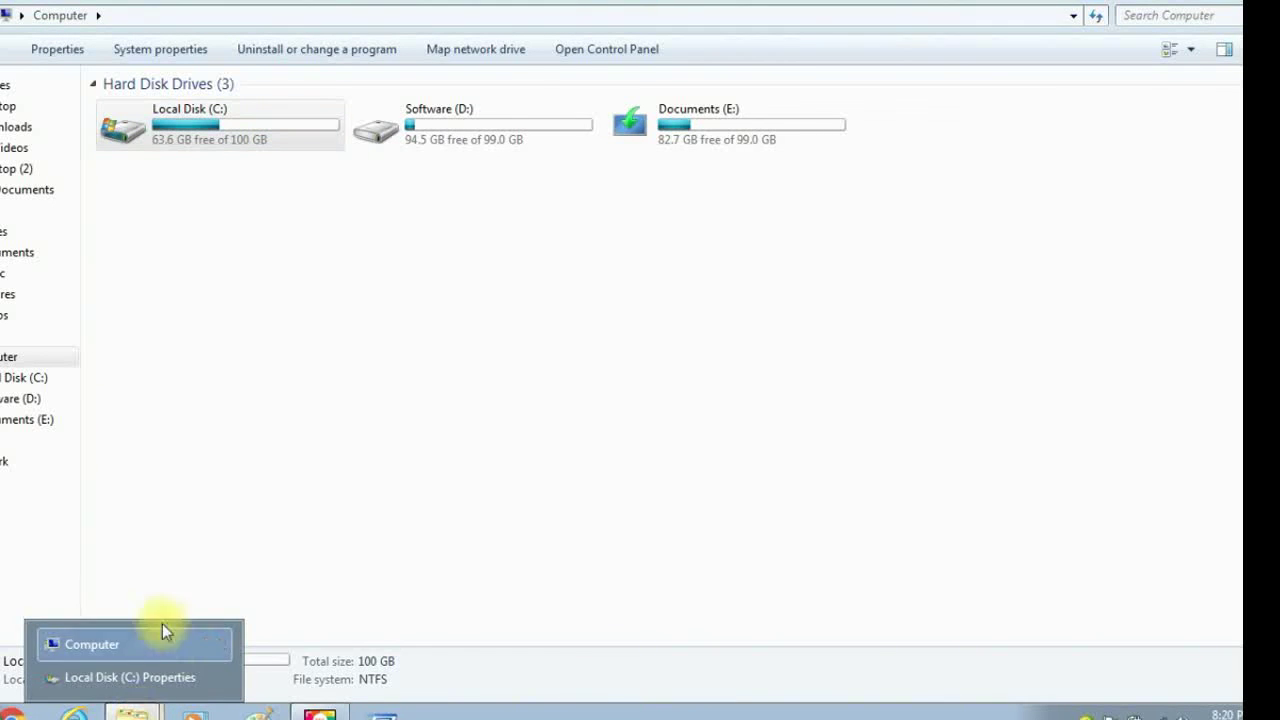
click(150, 677)
click(428, 594)
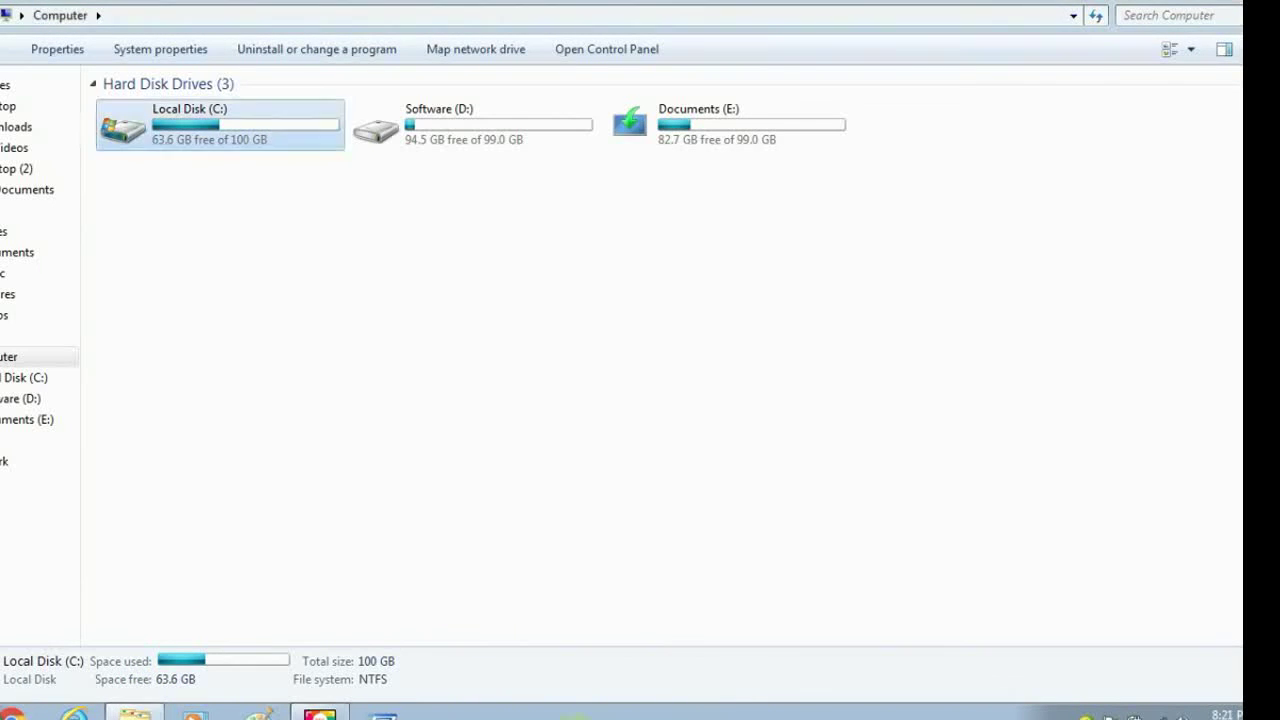
key(alt+F4)
Refresh the desktop four times in a row
right_click(910, 182)
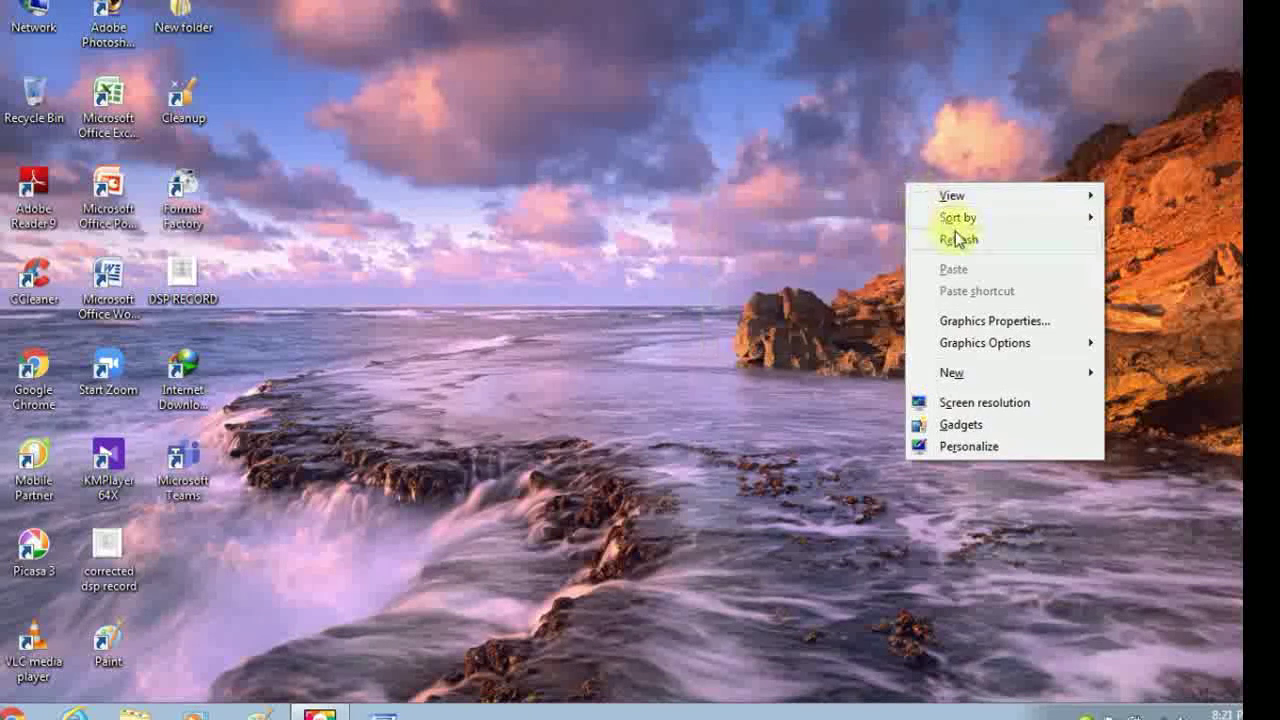
click(963, 234)
right_click(953, 234)
click(982, 265)
right_click(1000, 292)
click(1048, 345)
right_click(1050, 345)
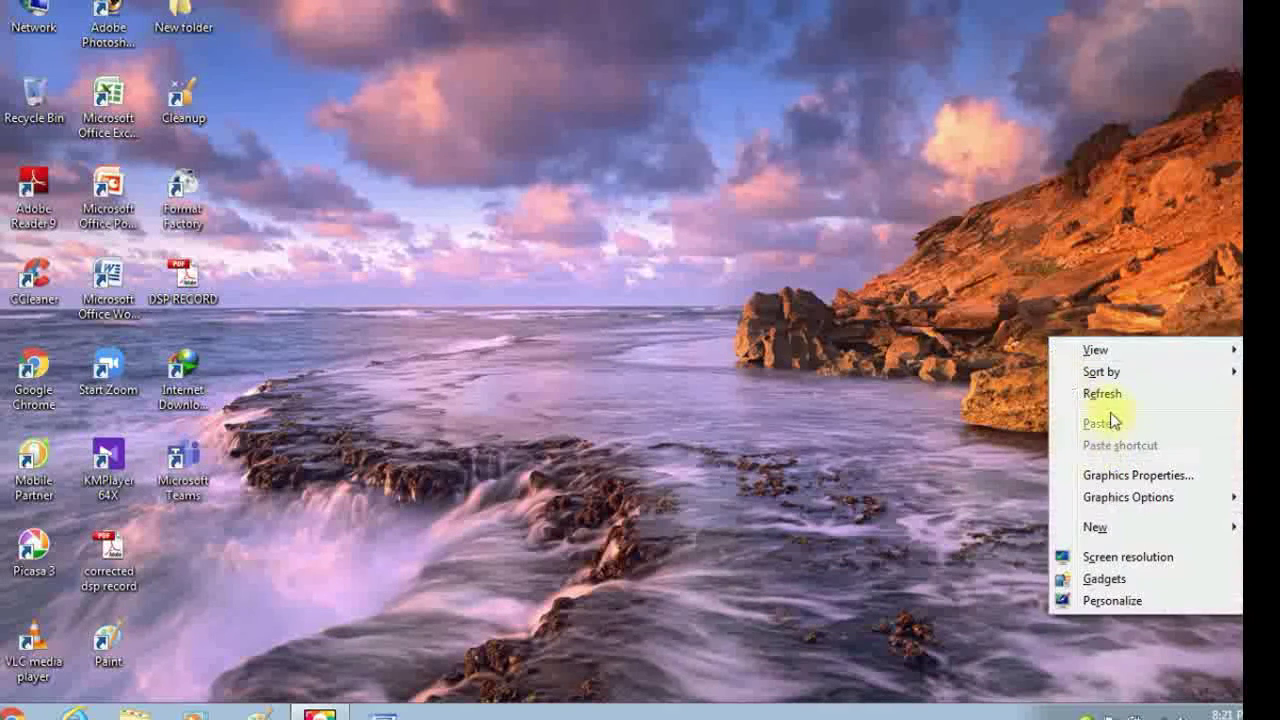
click(1106, 395)
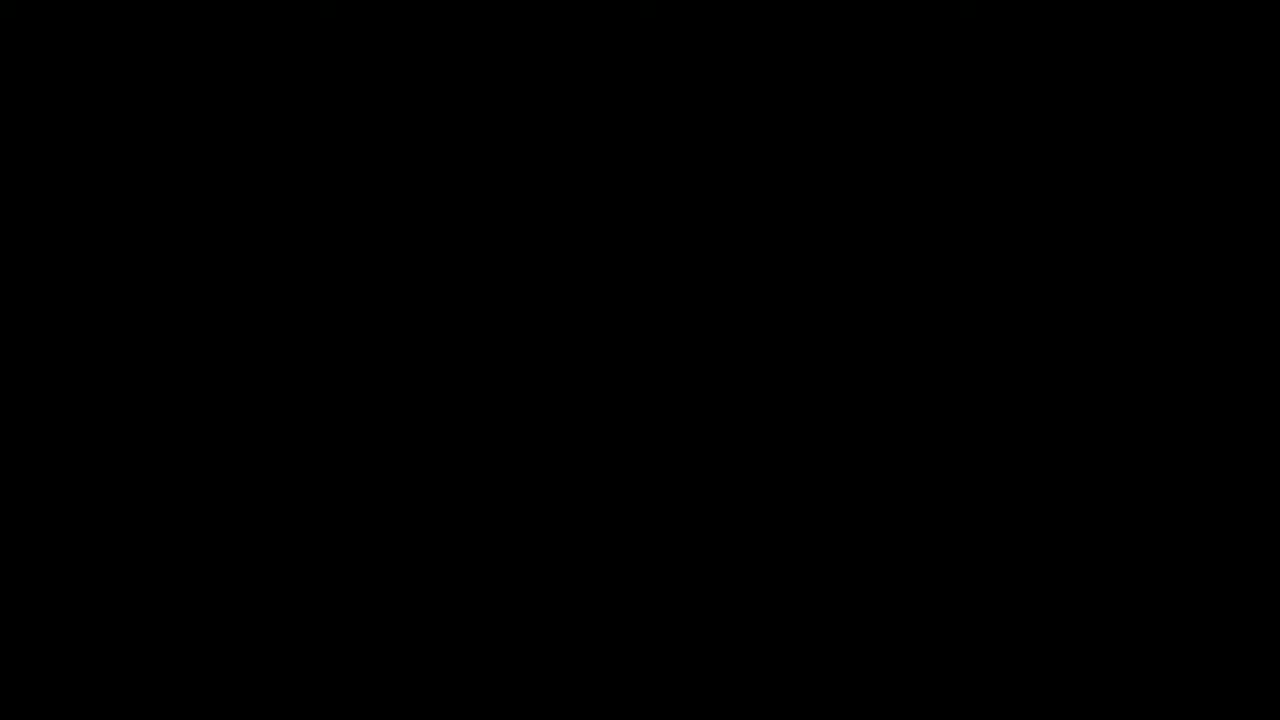